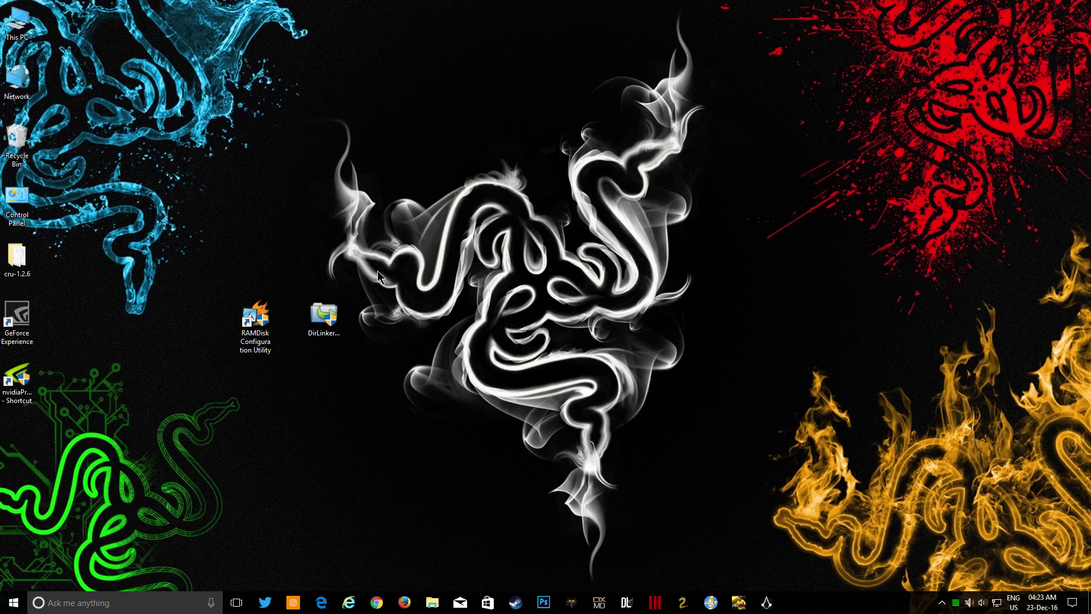
Launch the RAMDisk Configuration Utility as administrator and centre its window on screen
click(265, 332)
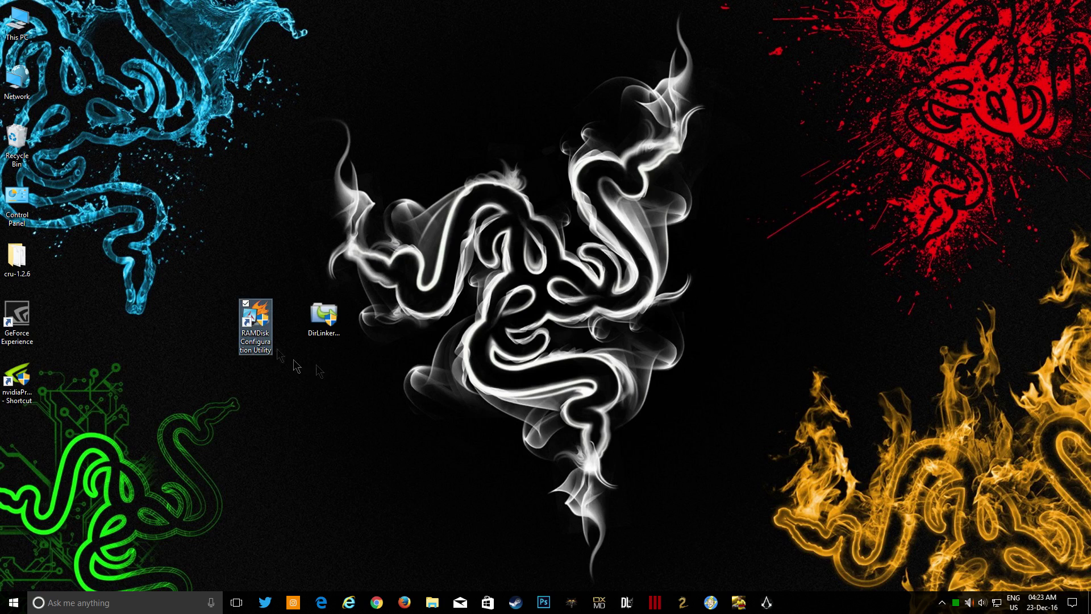
click(318, 335)
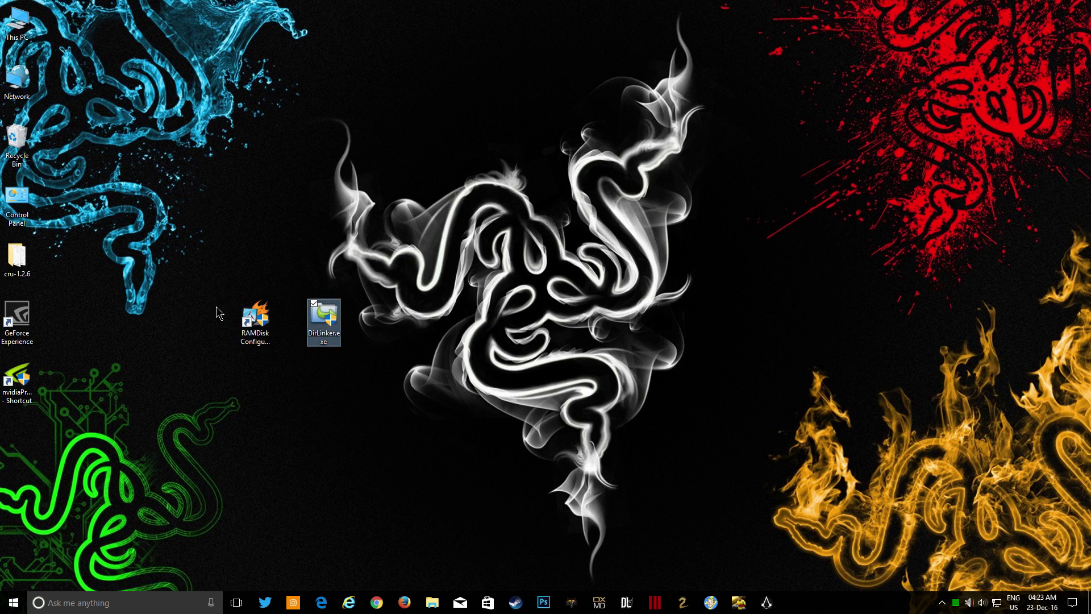
double_click(257, 321)
click(466, 379)
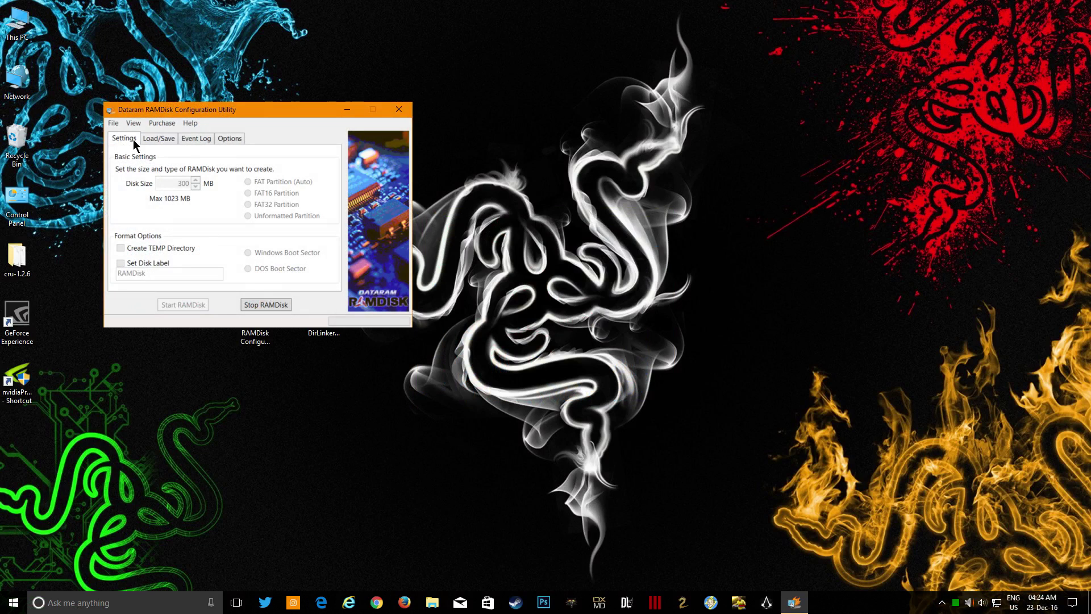
drag(226, 109, 458, 101)
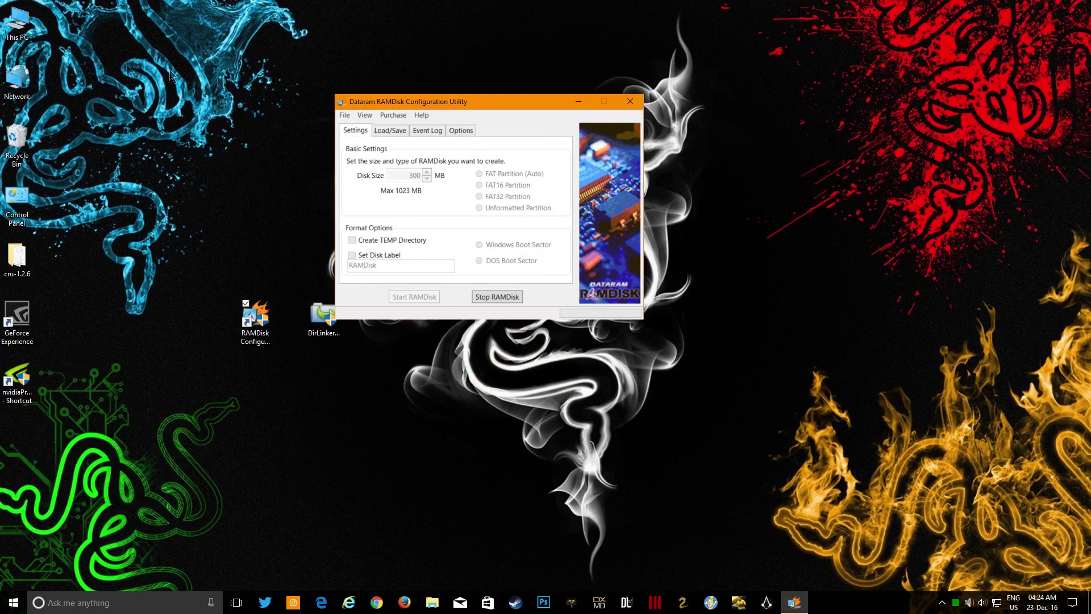
click(25, 36)
double_click(25, 35)
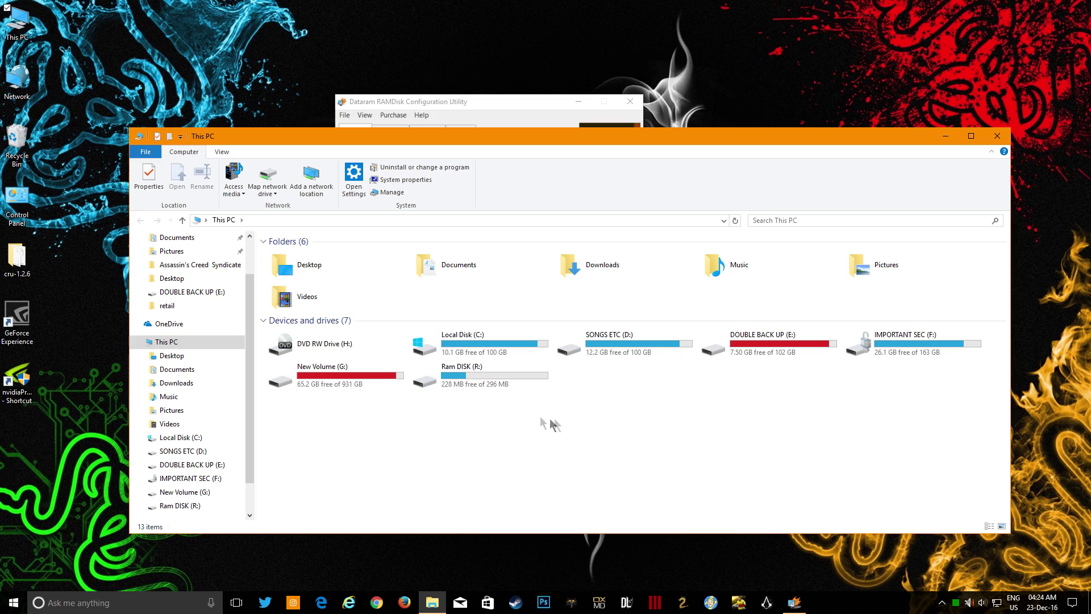
double_click(474, 381)
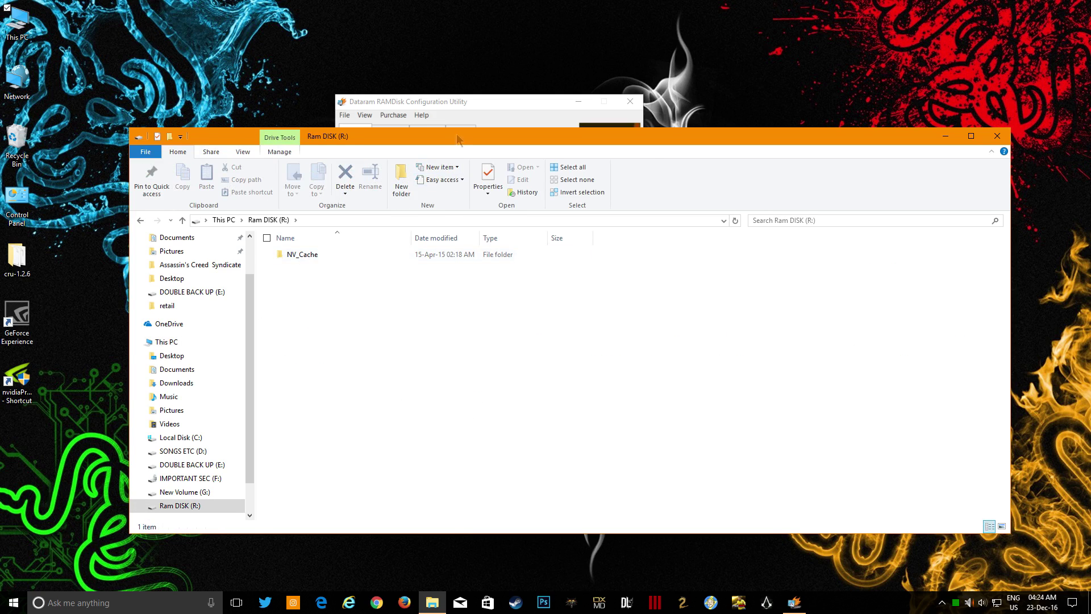
drag(457, 139, 474, 189)
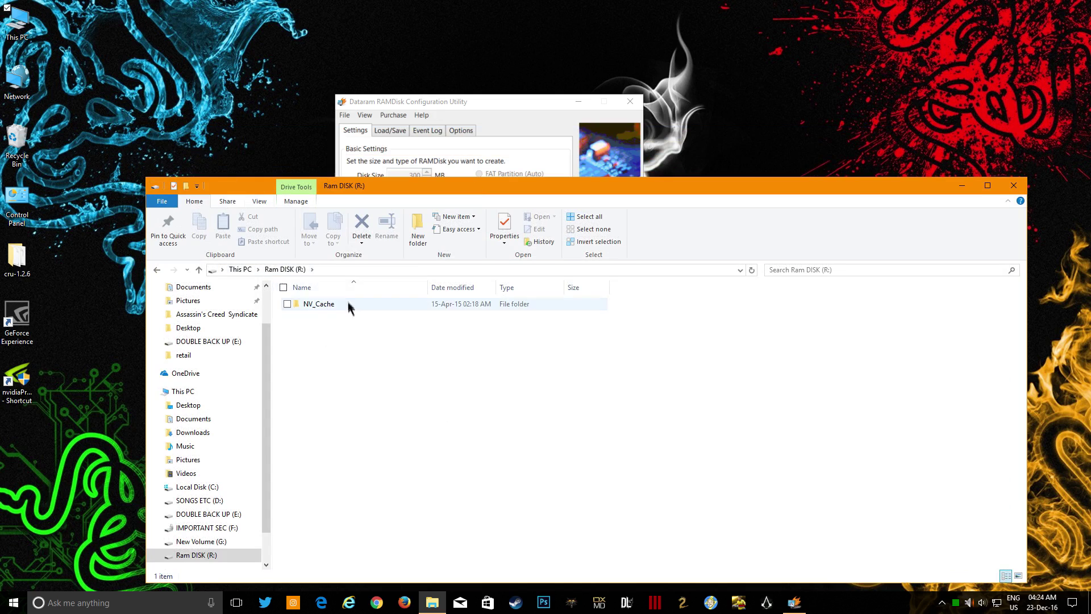
click(234, 269)
double_click(463, 405)
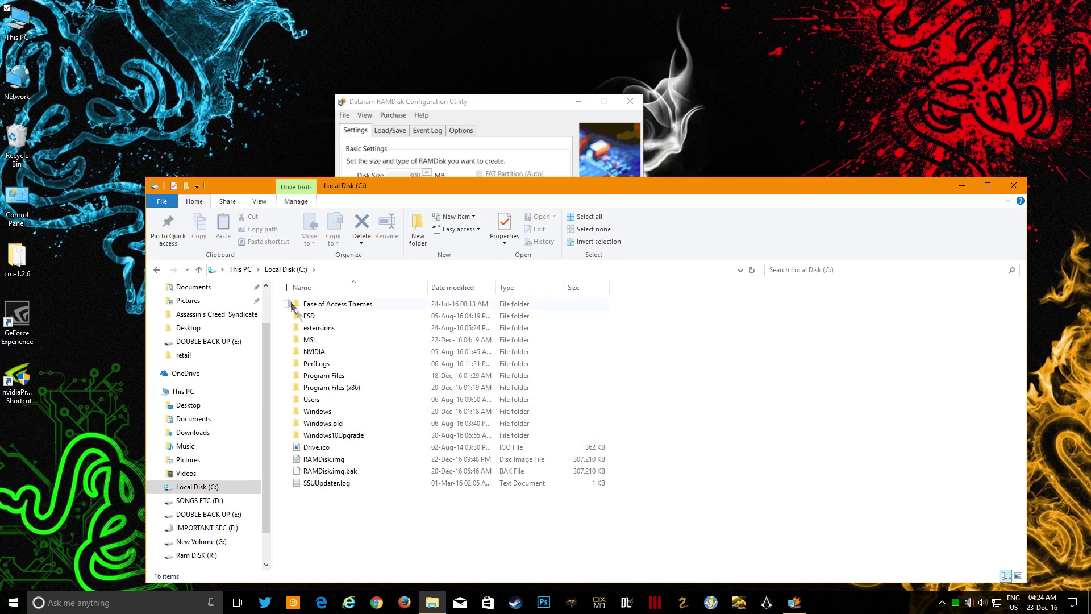
click(239, 270)
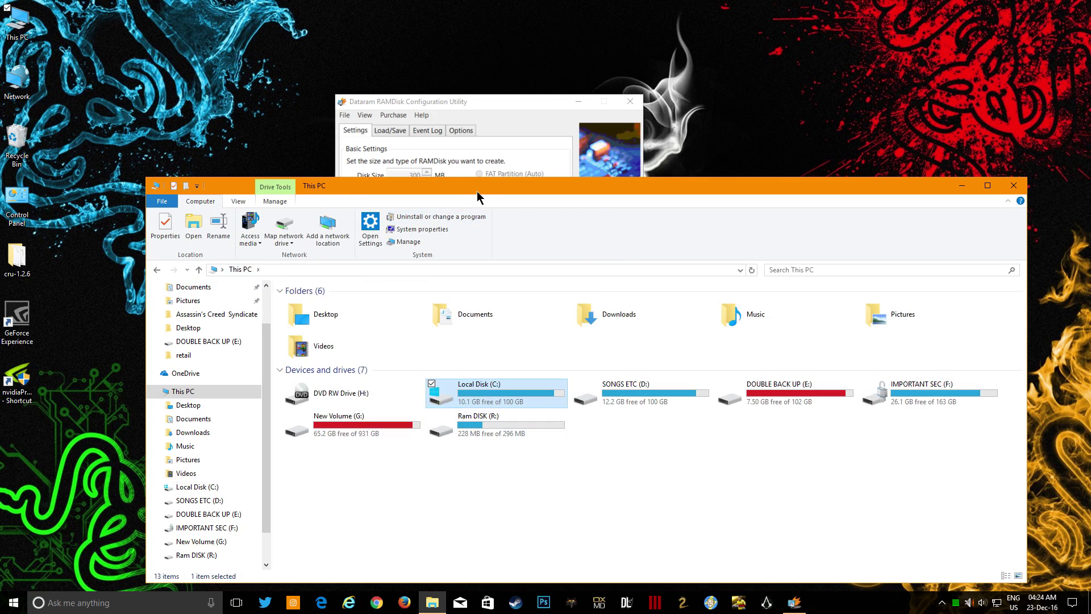
drag(478, 192, 483, 221)
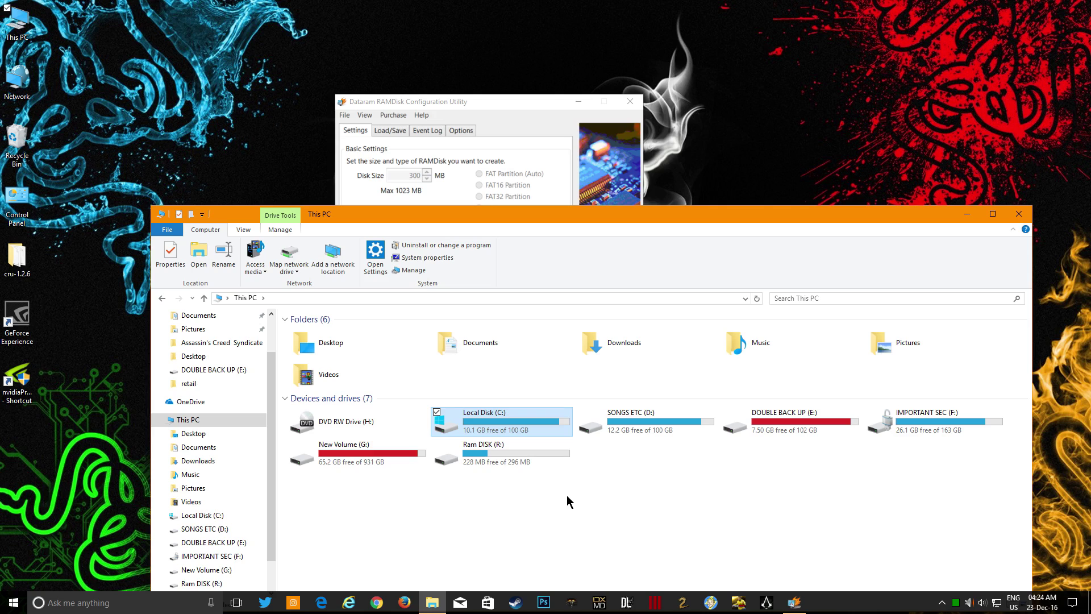
double_click(537, 458)
double_click(307, 332)
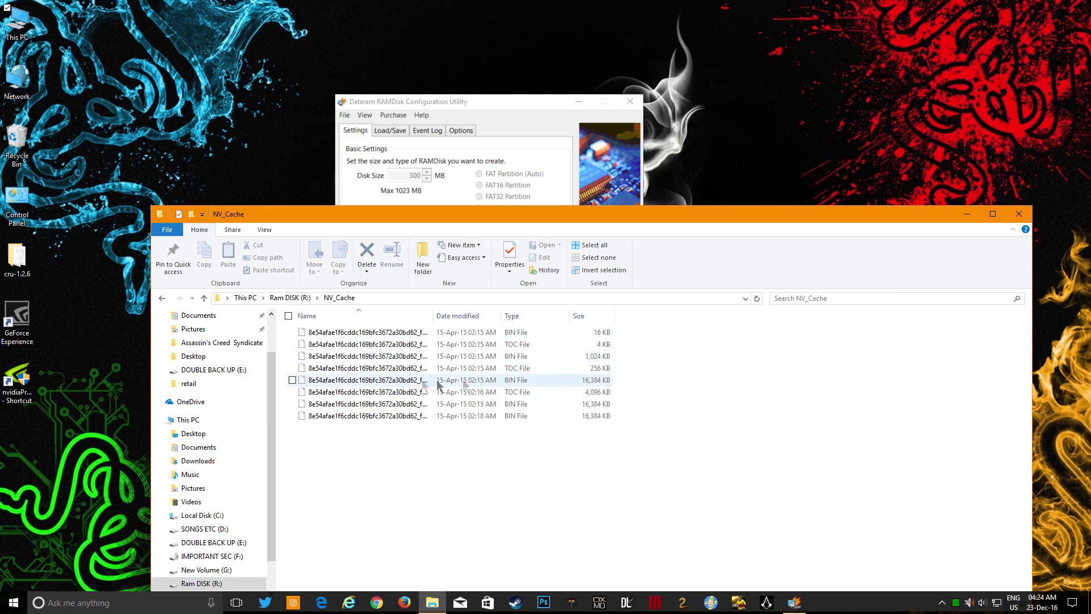
click(1019, 213)
drag(486, 110, 579, 111)
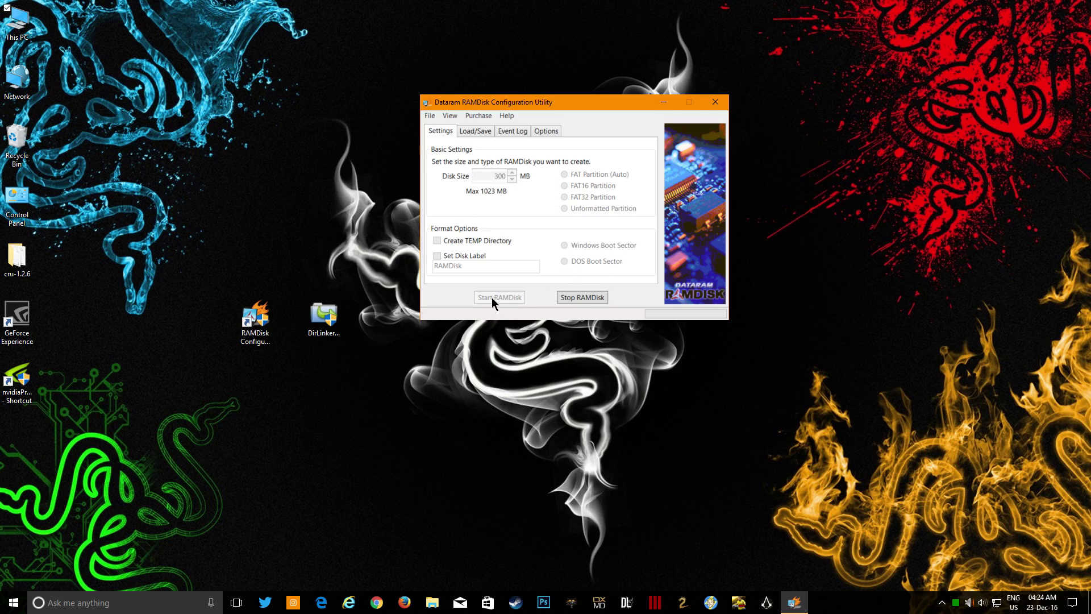
Show the Load/Save settings with C:\RAMDisk.img set to load at startup
click(477, 132)
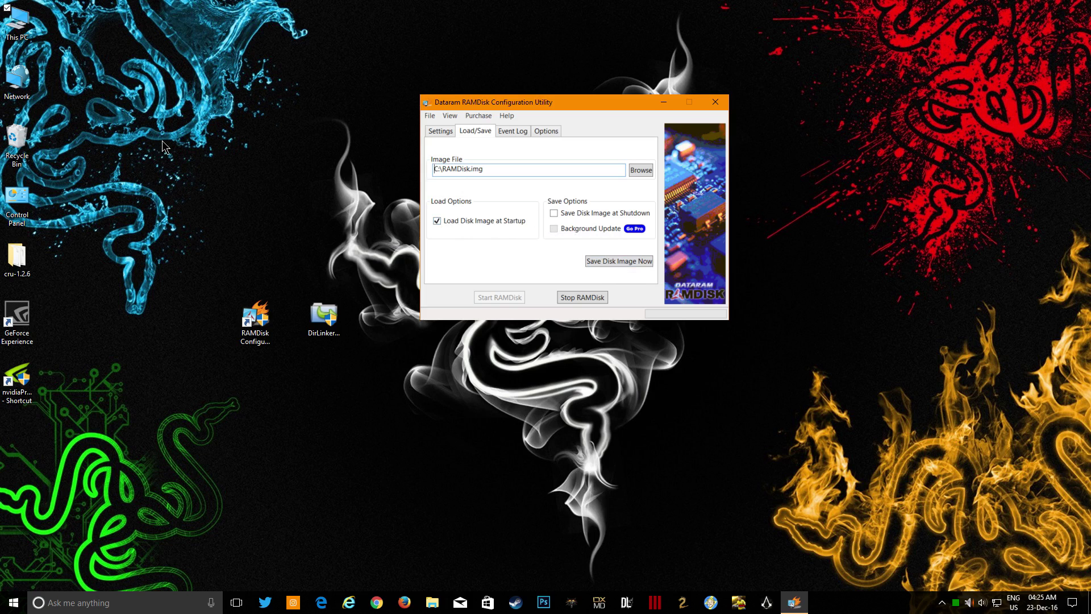
click(26, 45)
double_click(26, 45)
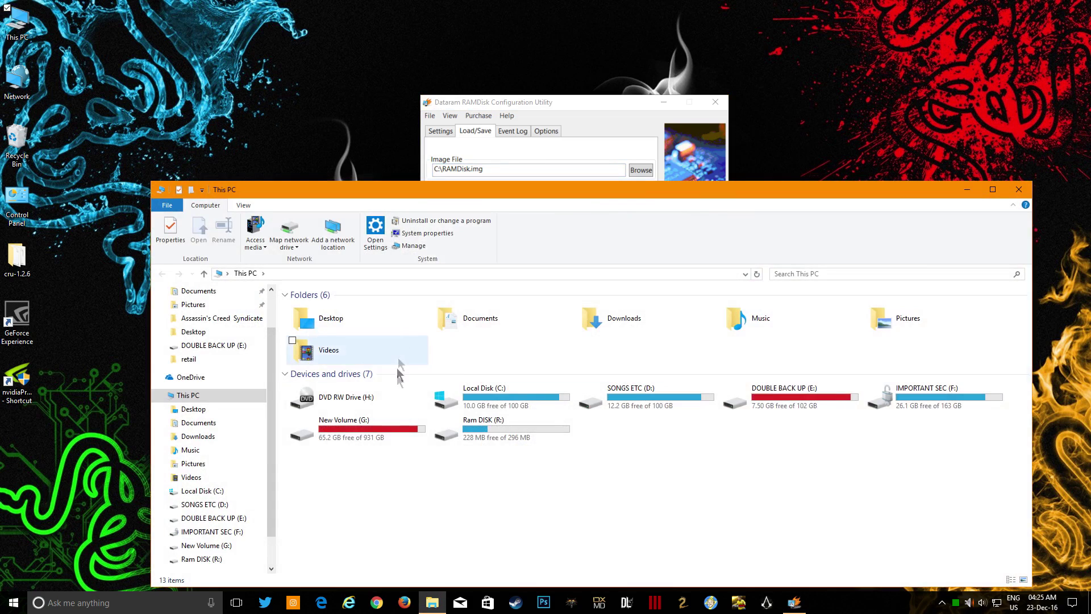
double_click(483, 391)
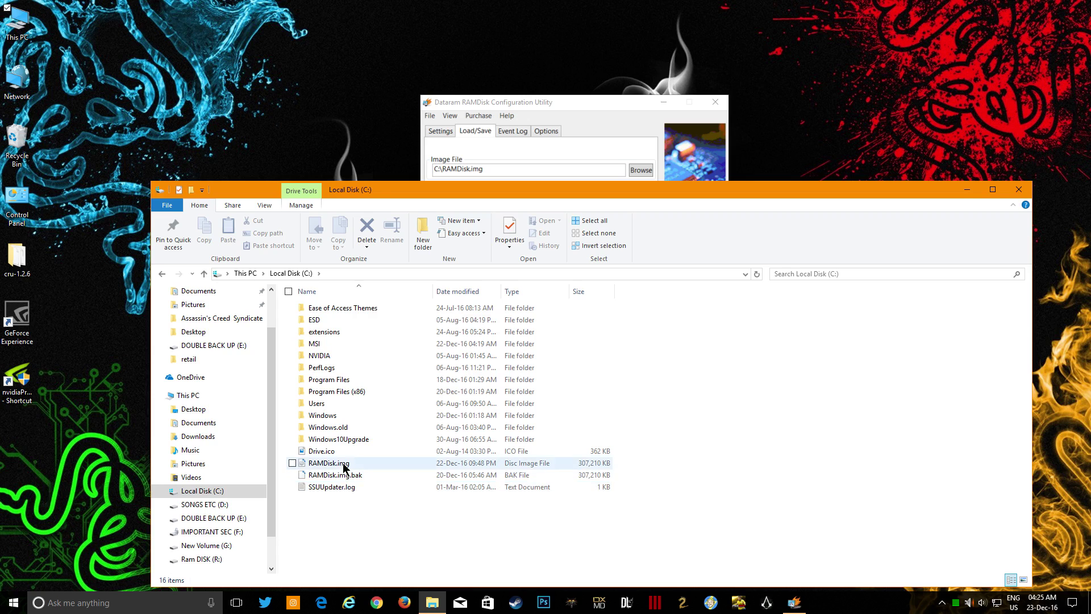
click(344, 463)
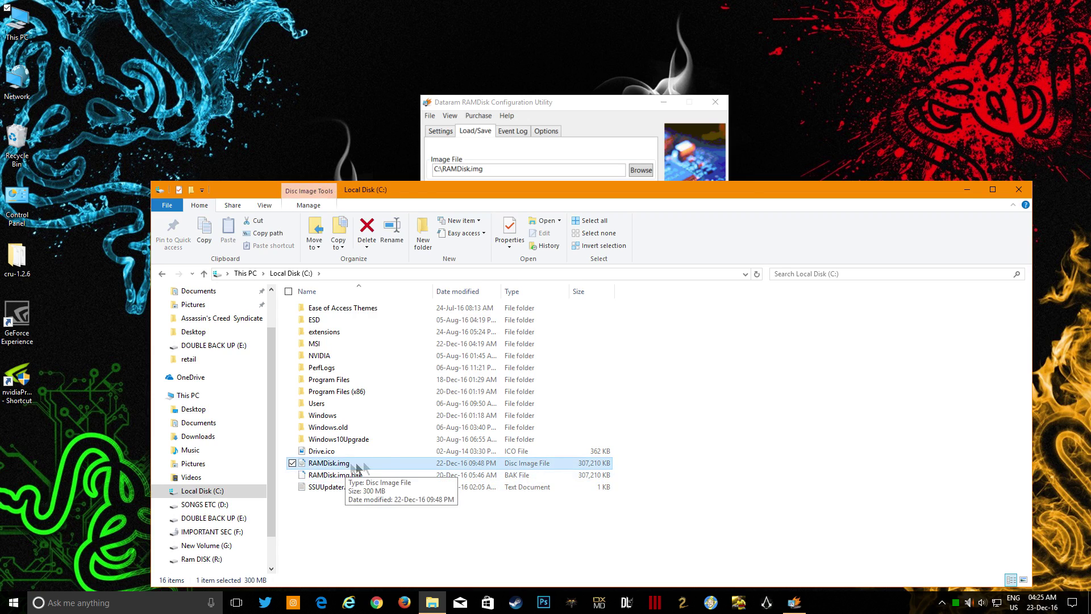
click(1019, 189)
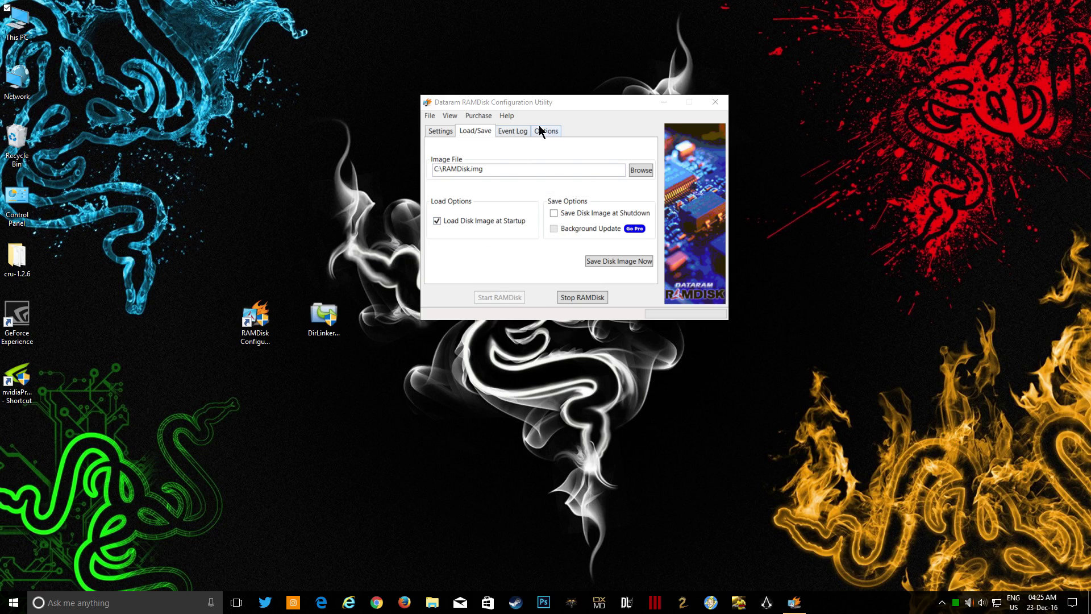
Look through the File menu and the Event Log, Options and Settings tabs, then exit the utility
click(429, 116)
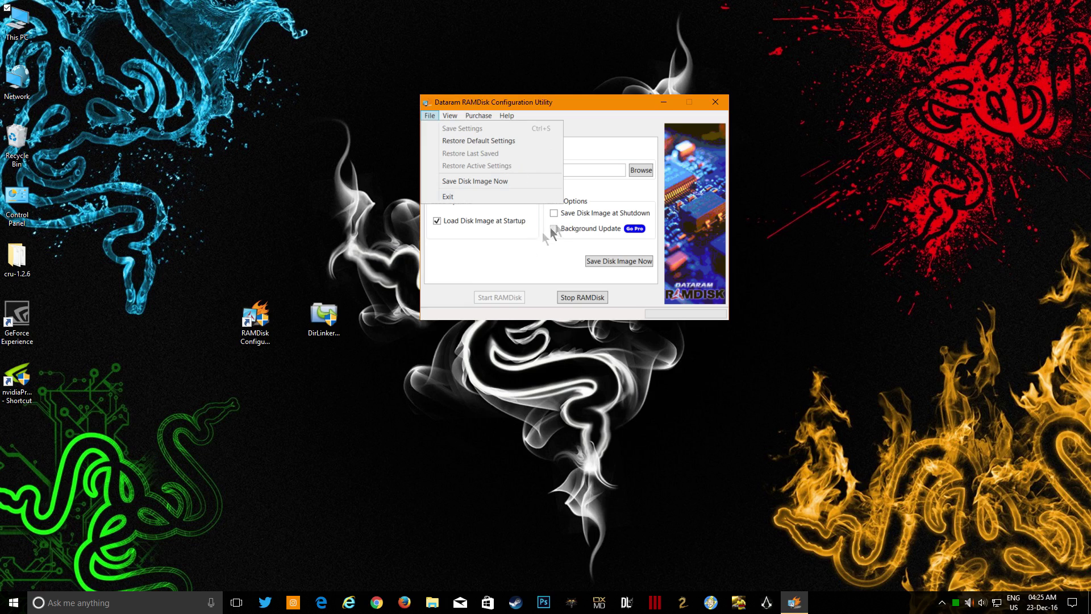
click(623, 141)
drag(563, 108, 614, 132)
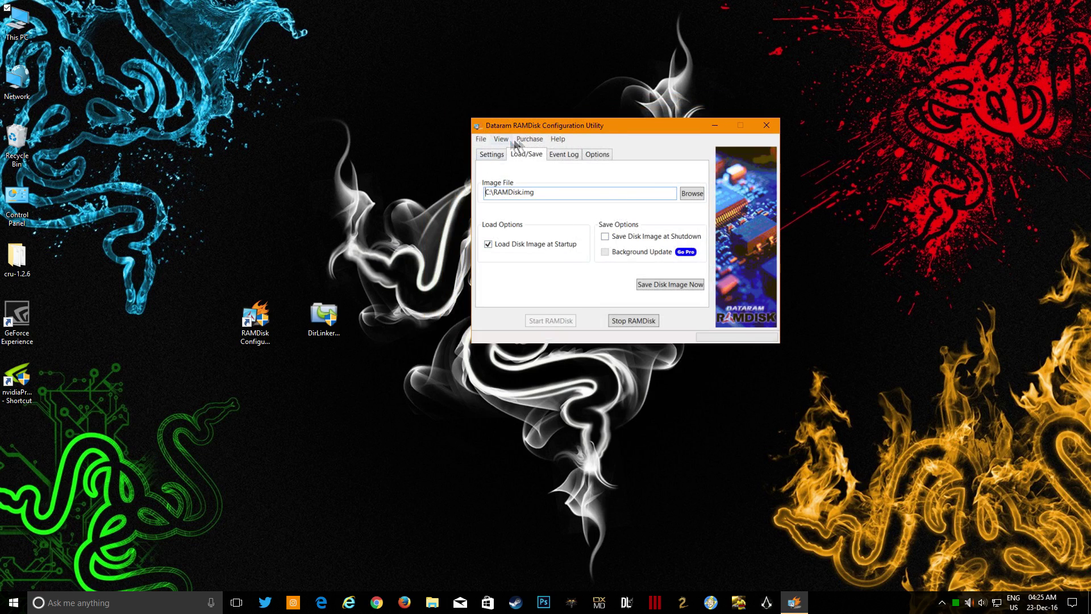
click(565, 154)
click(605, 154)
click(499, 155)
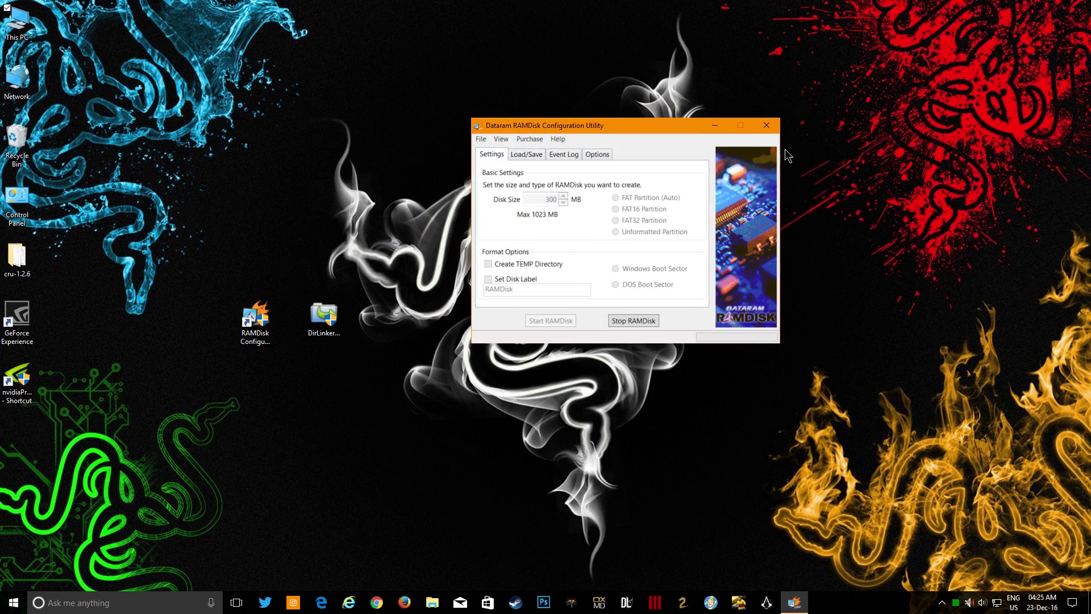
click(767, 126)
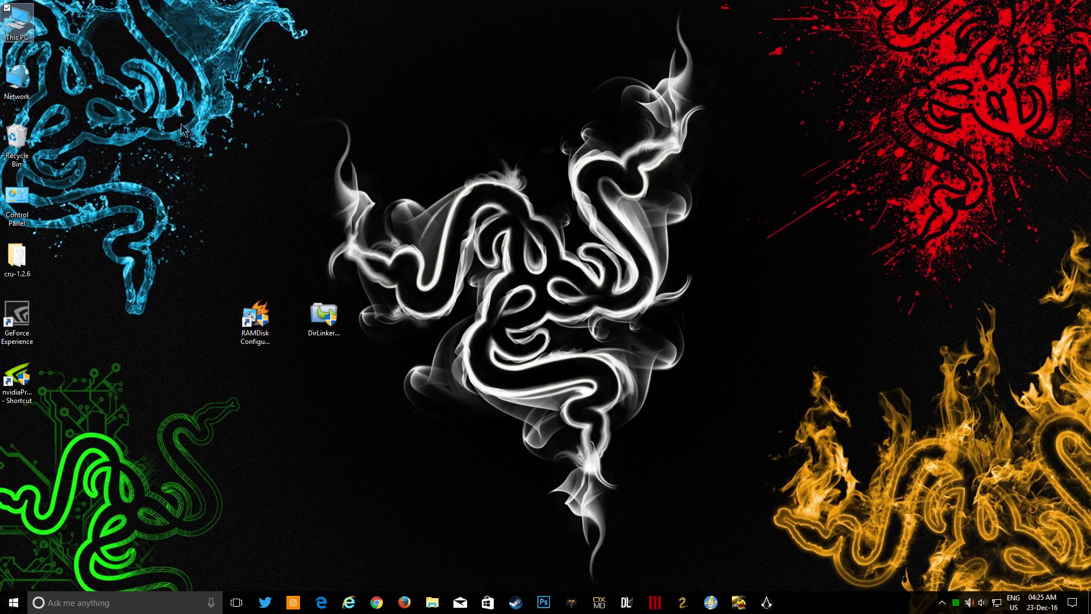
Inspect the Ram DISK (R:) drive and its NV_Cache folder without creating anything, then close Explorer
double_click(23, 26)
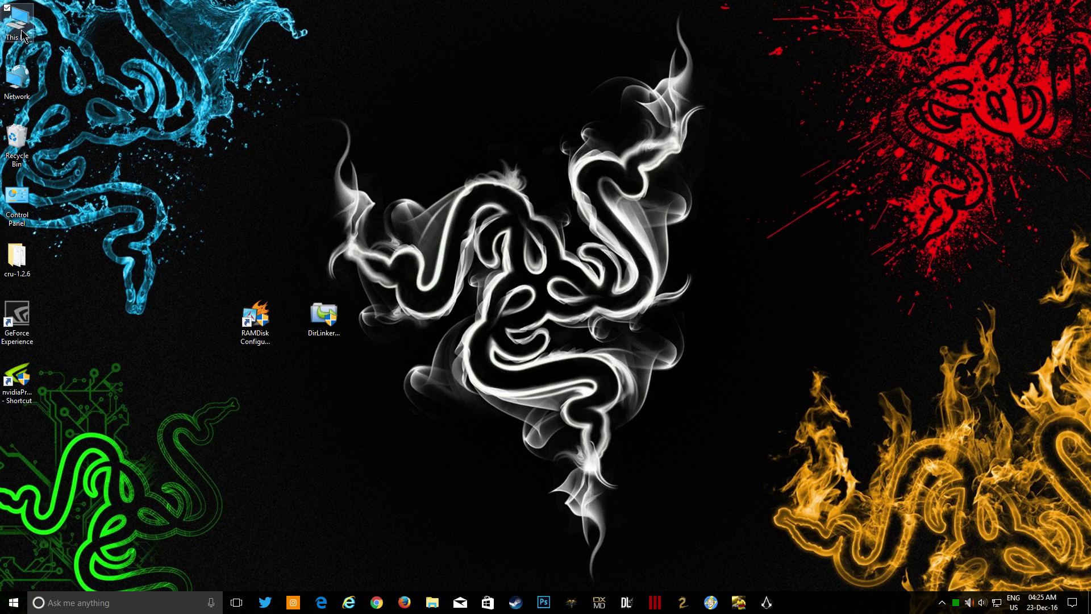
double_click(485, 433)
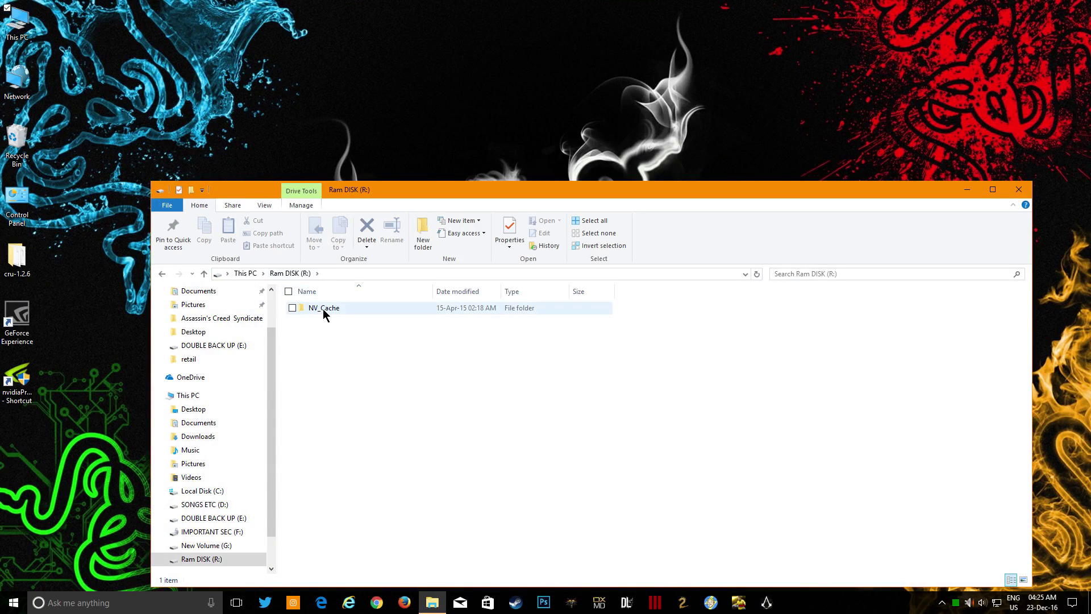
right_click(474, 355)
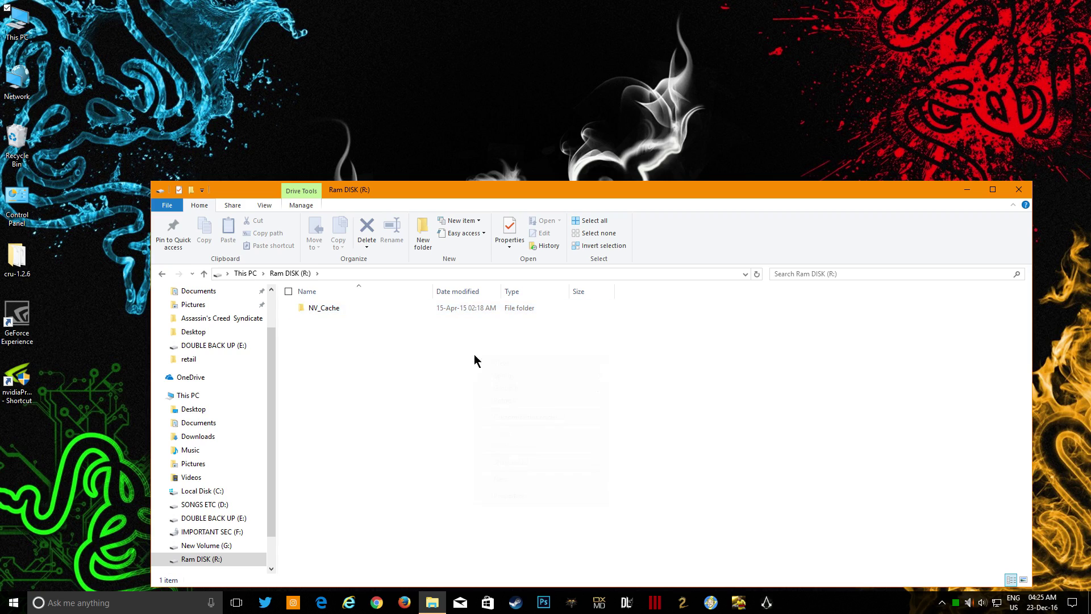
mouse_move(559, 485)
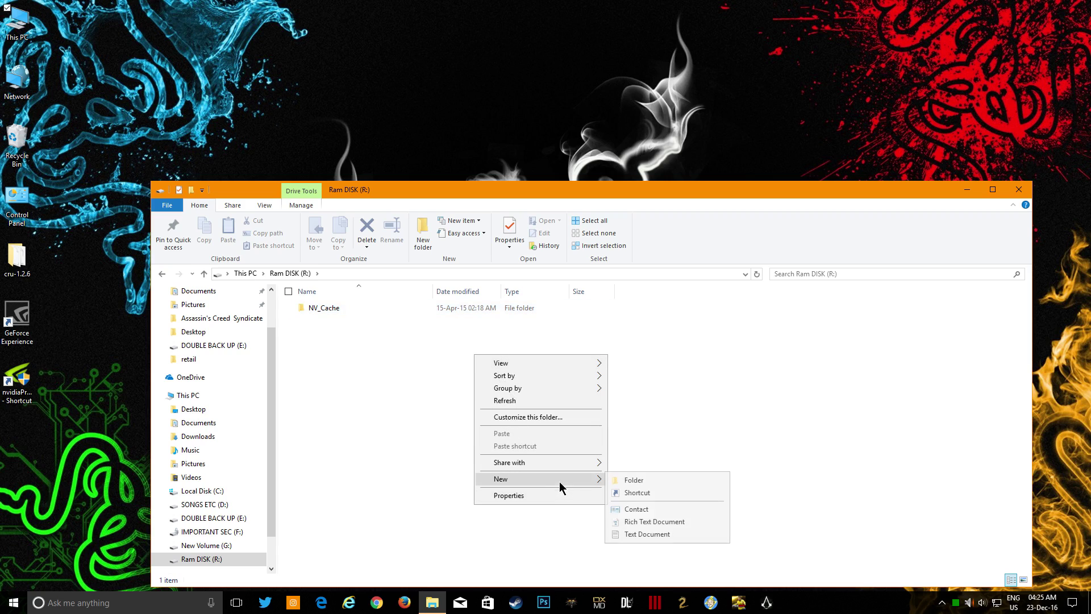
click(672, 395)
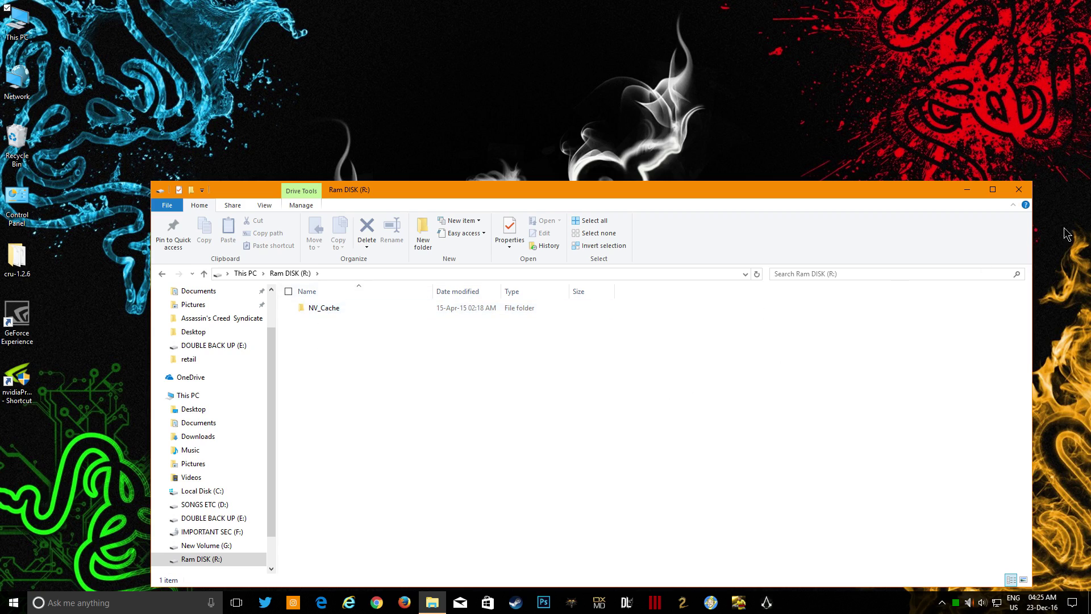
click(1018, 189)
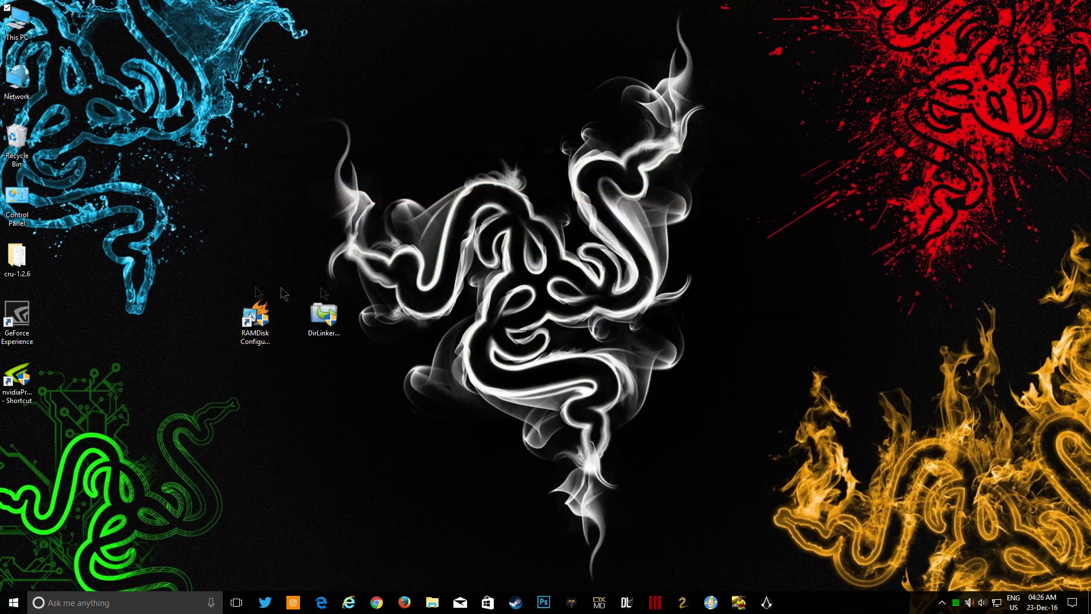
Launch Directory Linker with administrator rights and centre its window
double_click(335, 321)
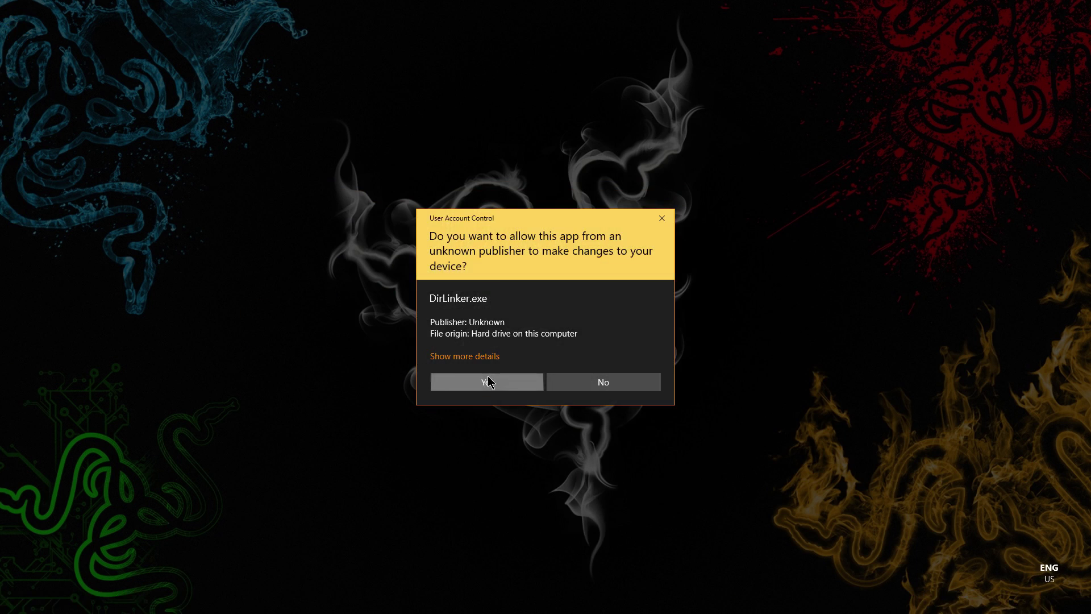
click(442, 381)
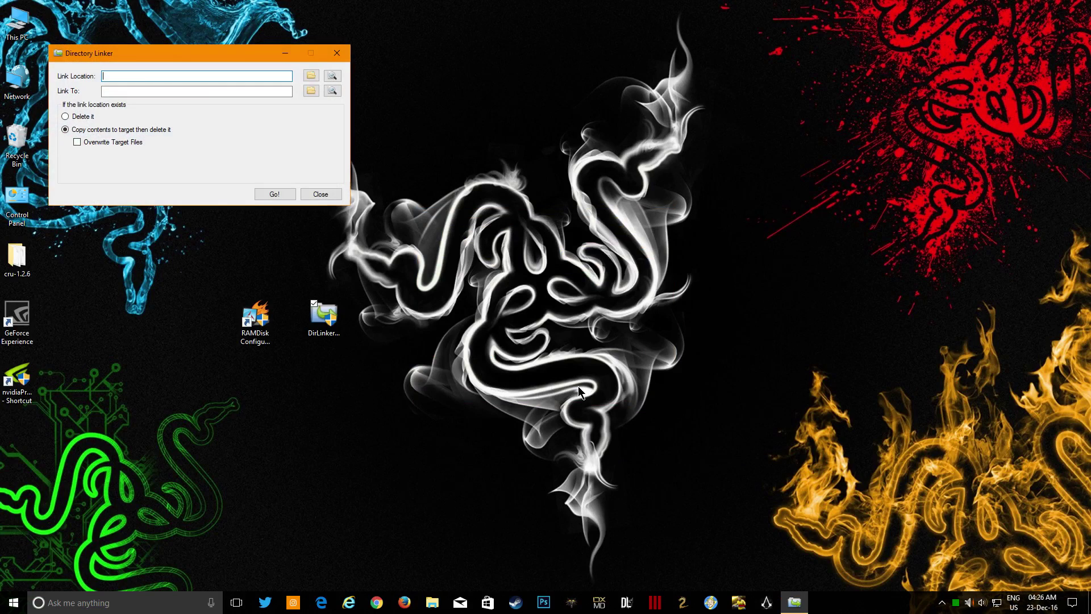
drag(166, 57, 530, 151)
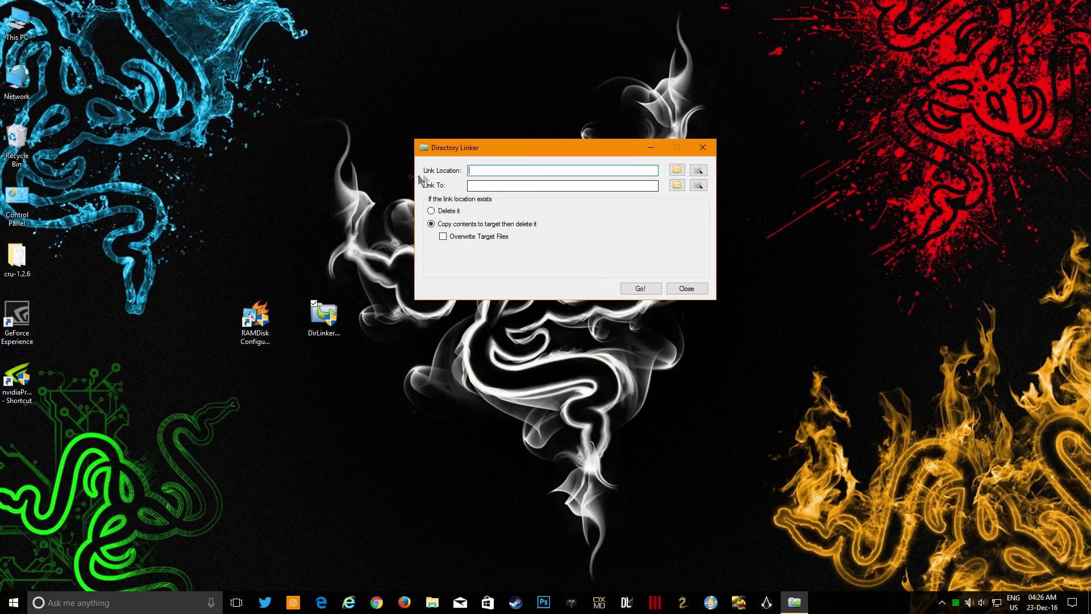
Browse the user's home folder for a Link Location, then cancel without choosing one
click(677, 172)
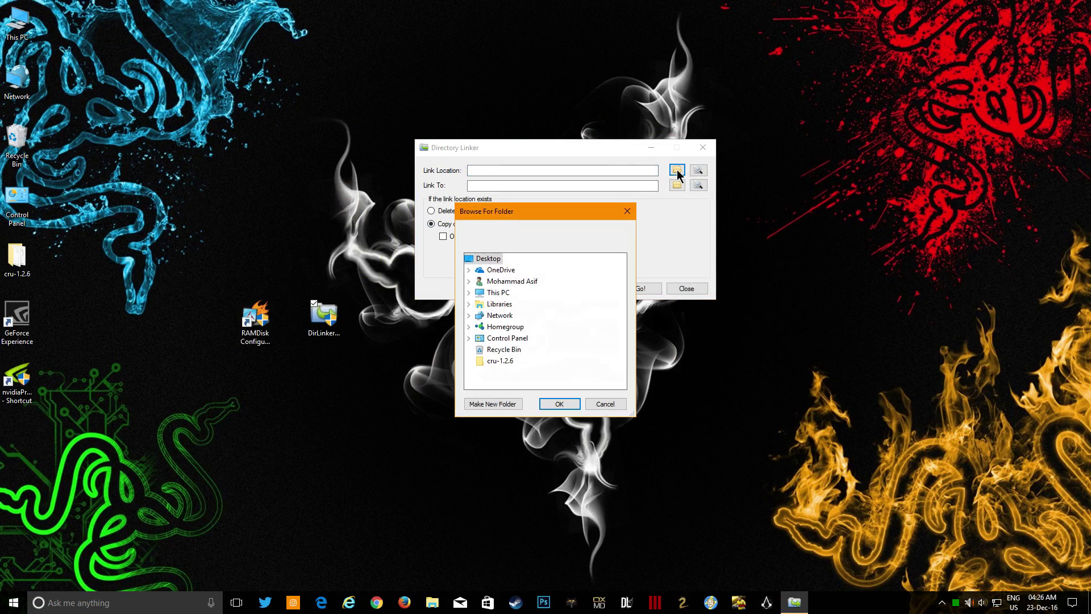
double_click(522, 282)
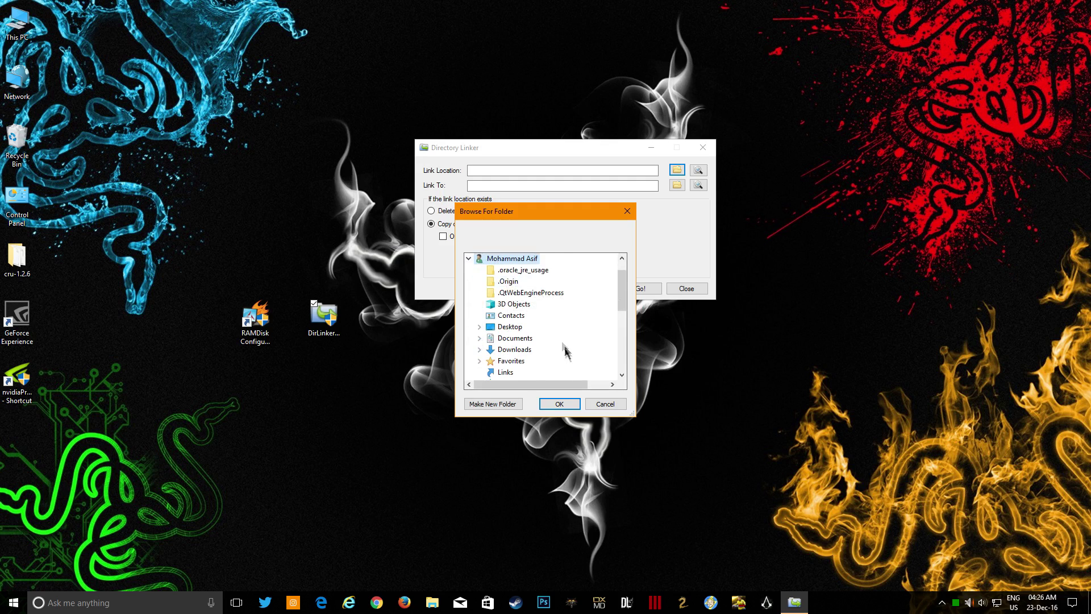
scroll(540, 361, down, 3)
scroll(542, 318, up, 3)
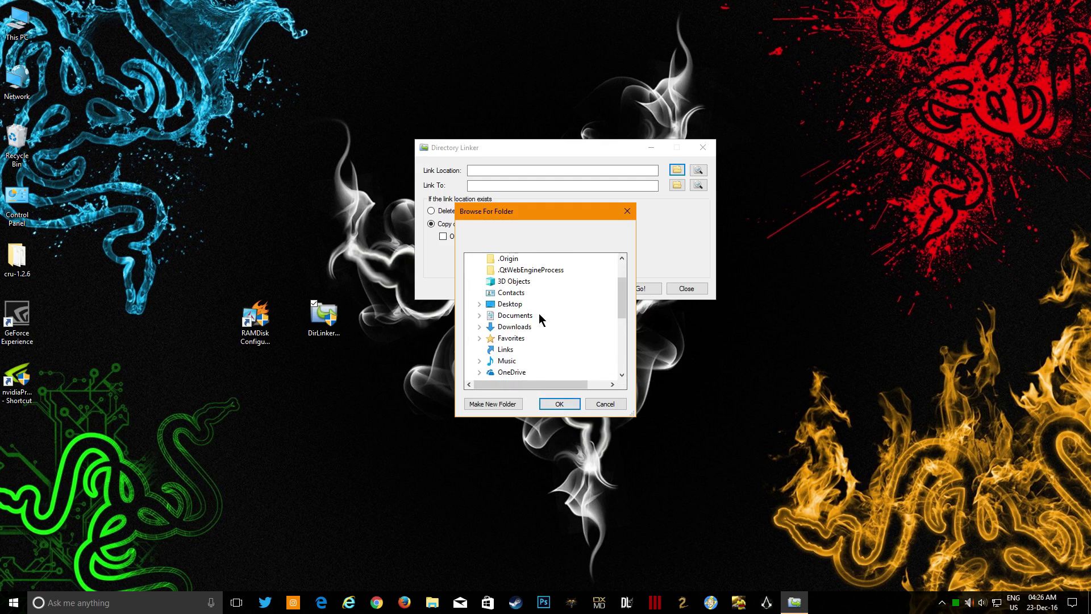
scroll(555, 319, up, 2)
scroll(546, 341, down, 2)
scroll(545, 372, down, 2)
scroll(545, 372, down, 2)
scroll(529, 330, up, 4)
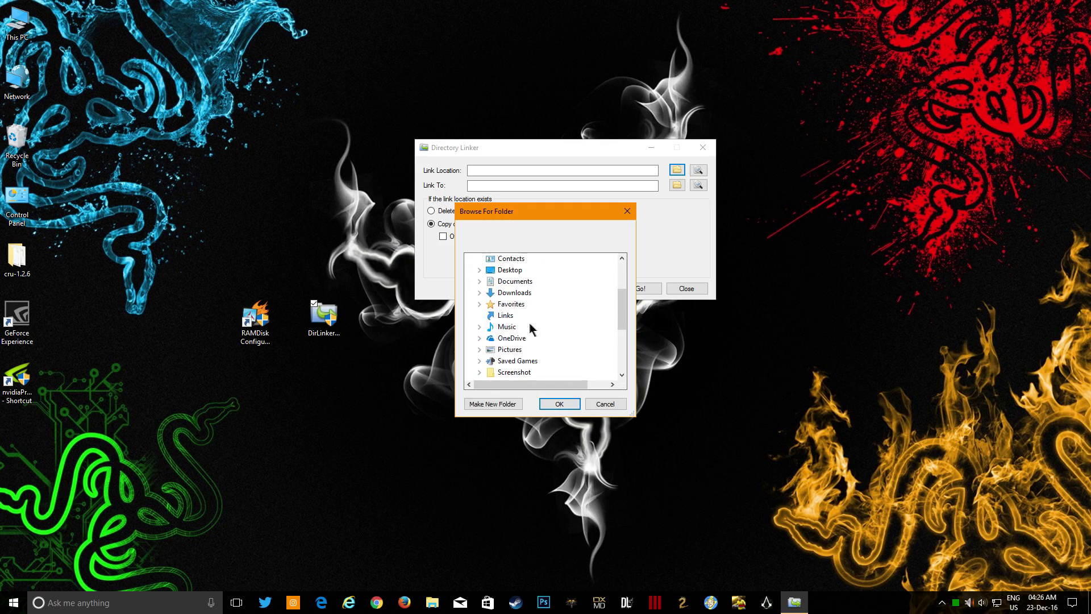
scroll(511, 299, down, 2)
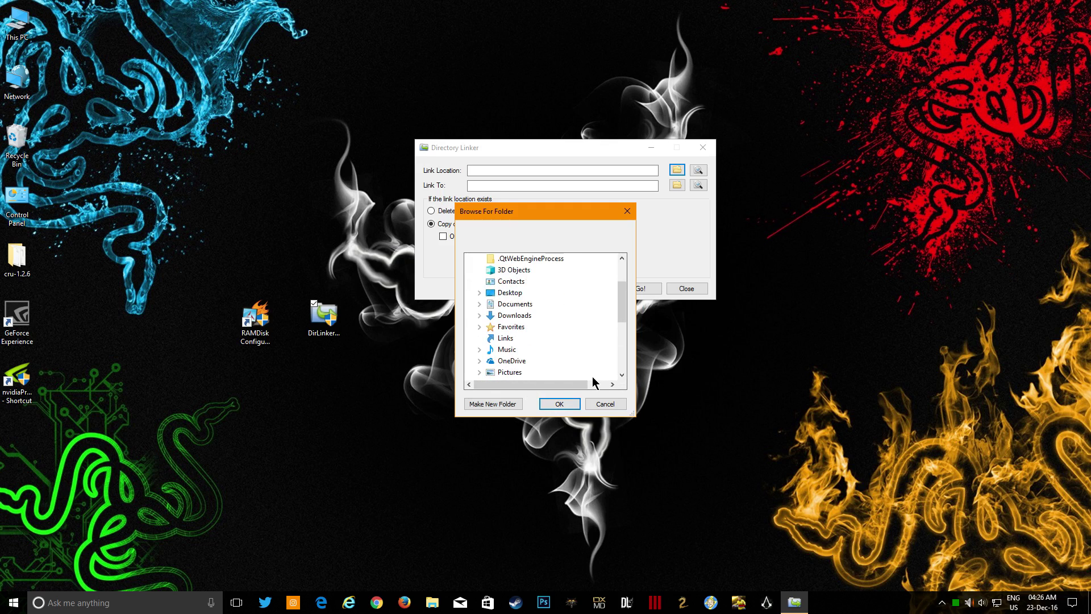
scroll(548, 341, down, 1)
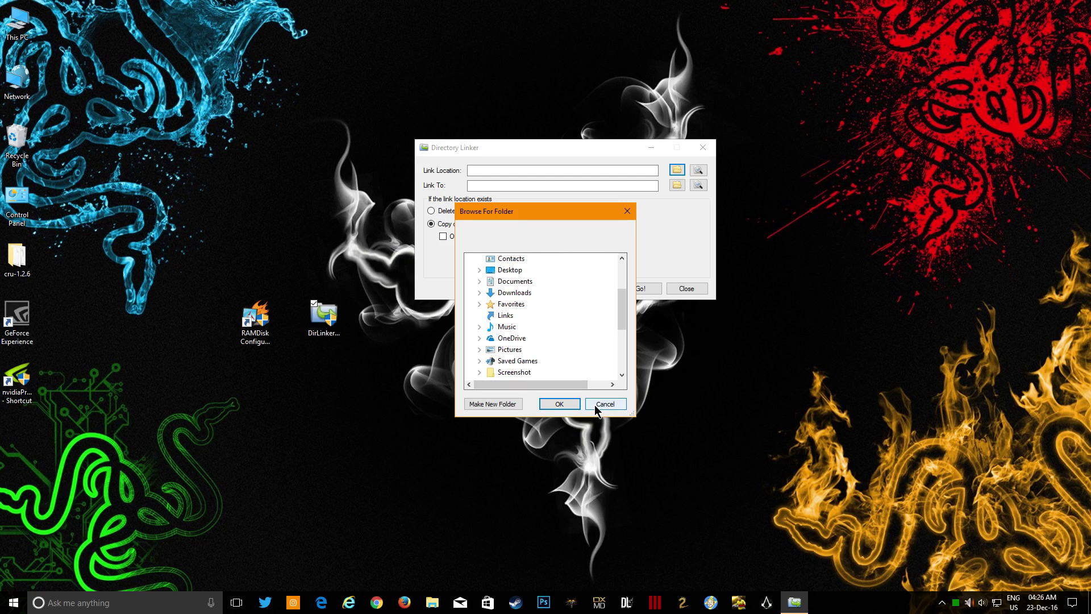
click(604, 404)
Open This PC, turn on hidden items, and maximize the File Explorer window
double_click(17, 22)
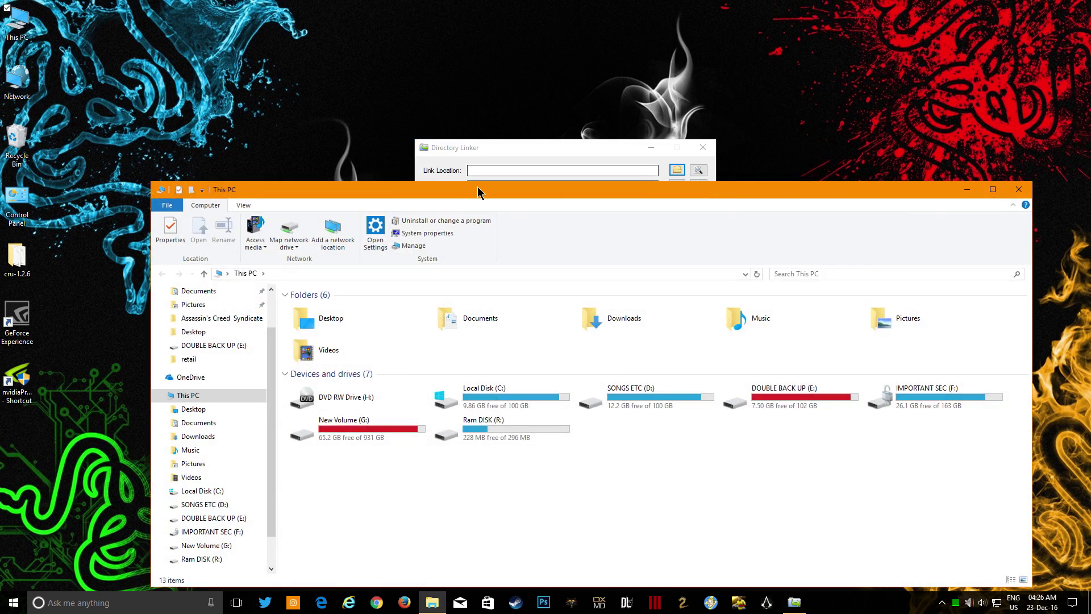
drag(478, 187, 433, 88)
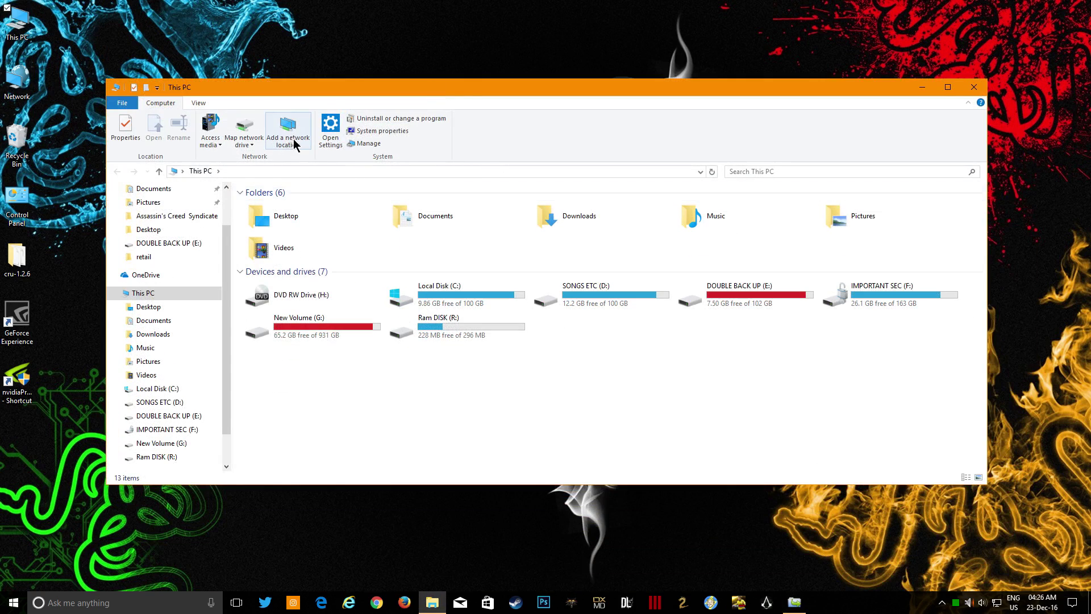
scroll(333, 130, down, 1)
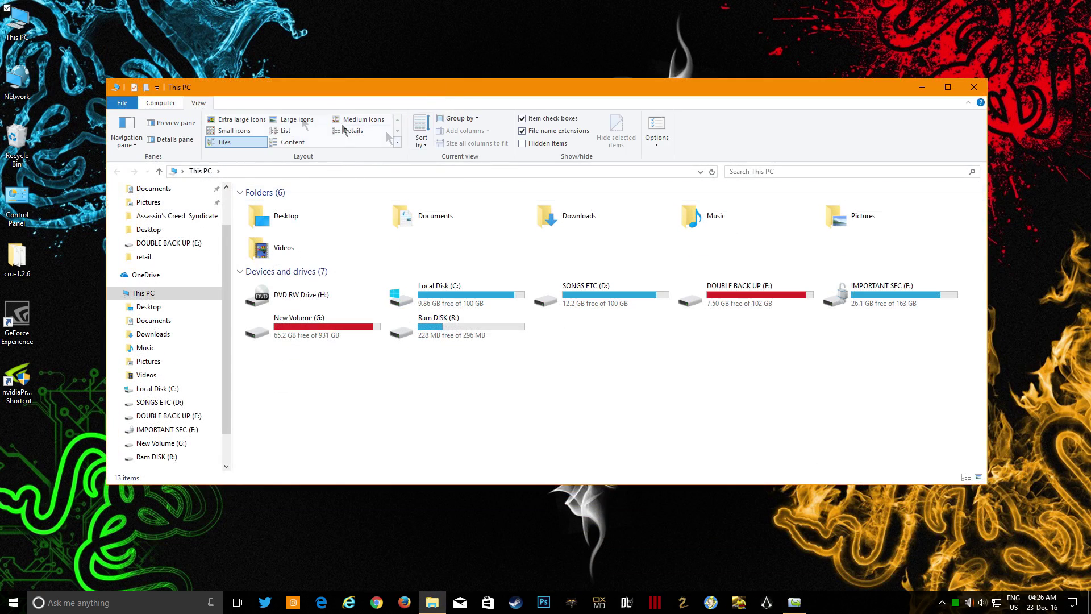
click(526, 144)
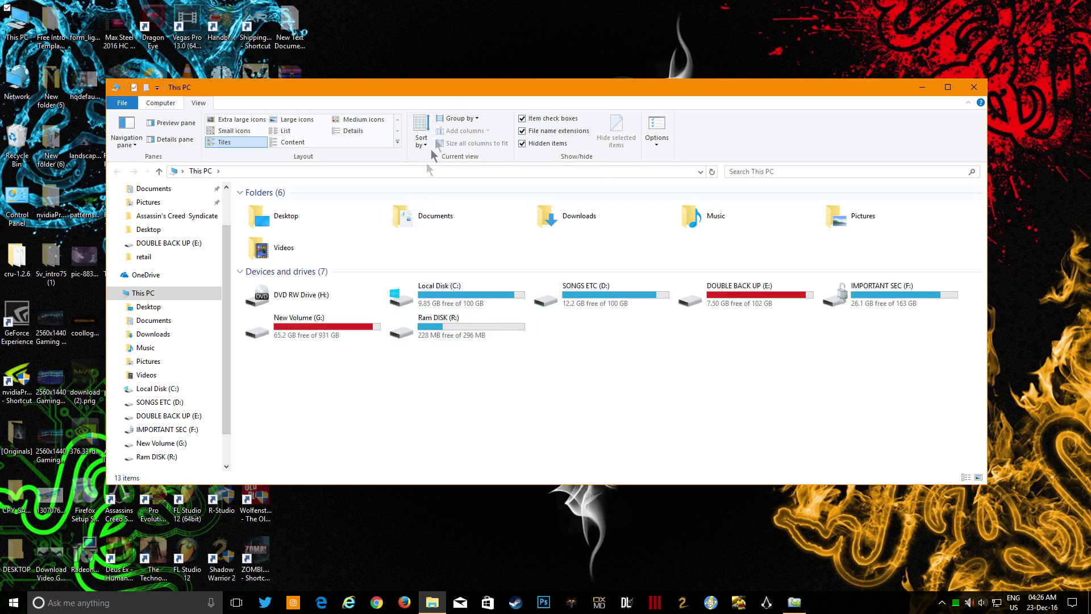
double_click(488, 84)
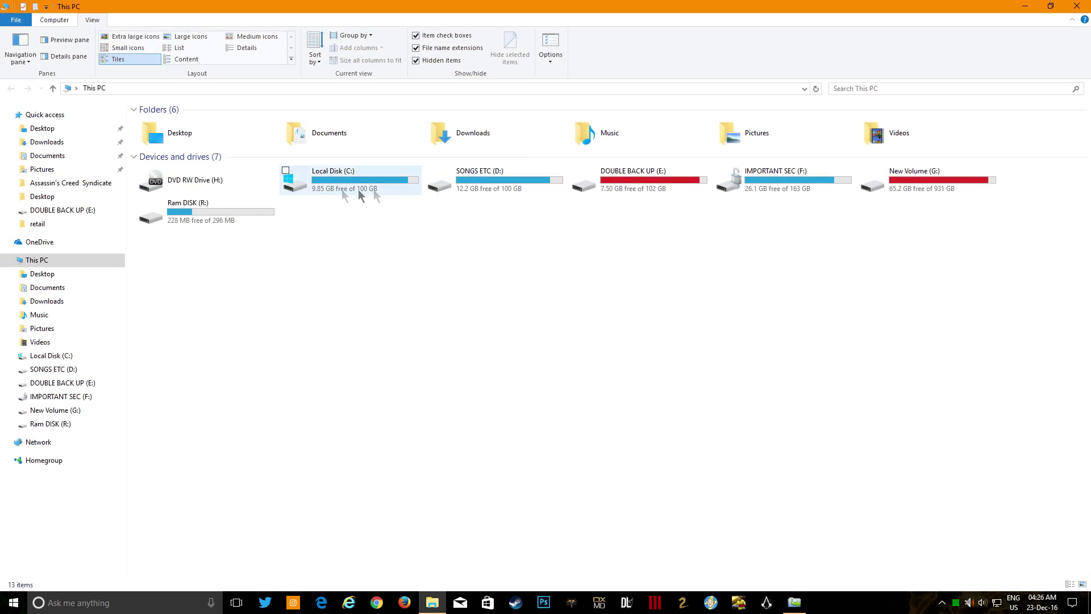
Navigate C:\Users\<user>\AppData\Local\Temp\NVIDIA Corporation into the NV_Cache folder
double_click(336, 194)
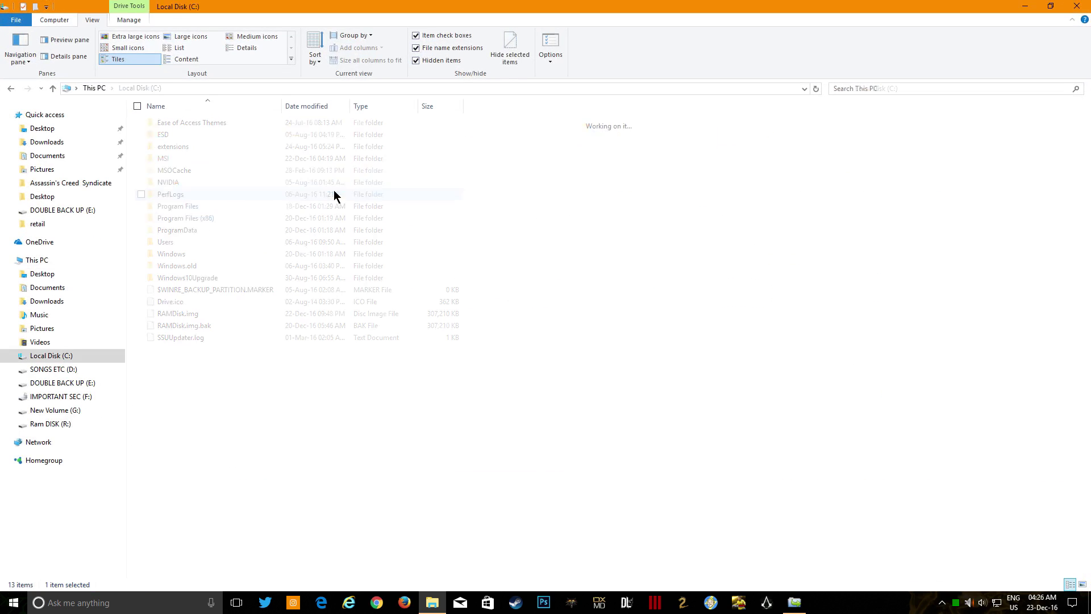
click(179, 245)
double_click(179, 244)
double_click(179, 124)
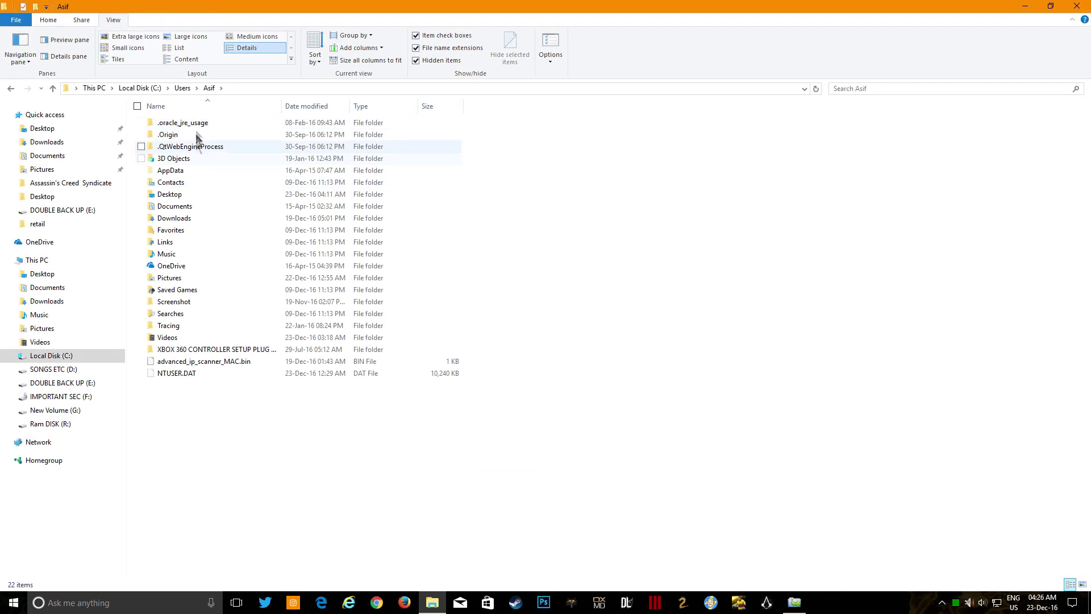
double_click(170, 172)
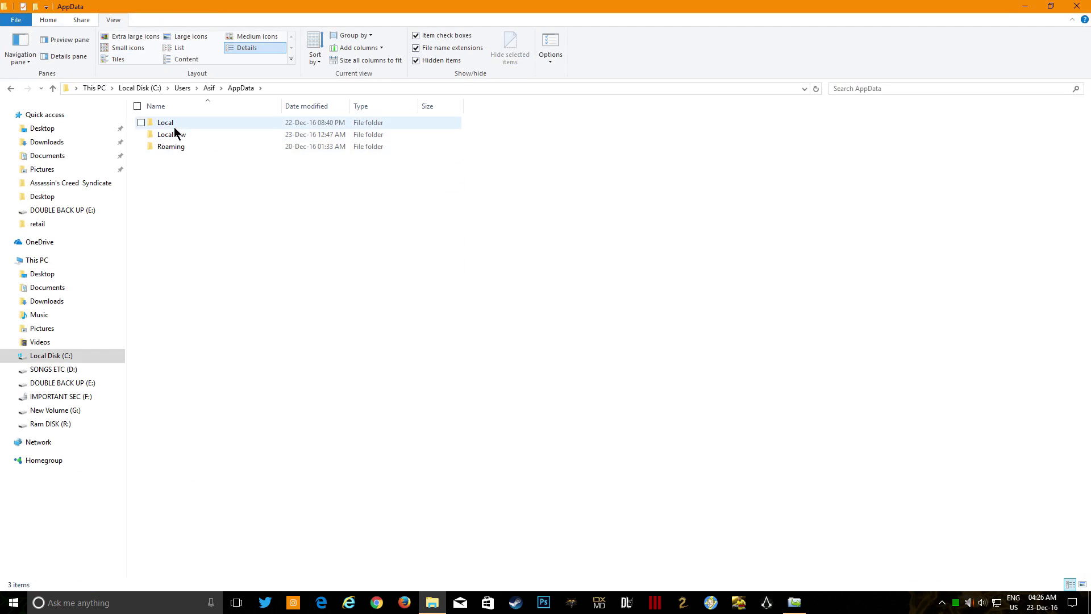
double_click(174, 126)
scroll(258, 499, down, 2)
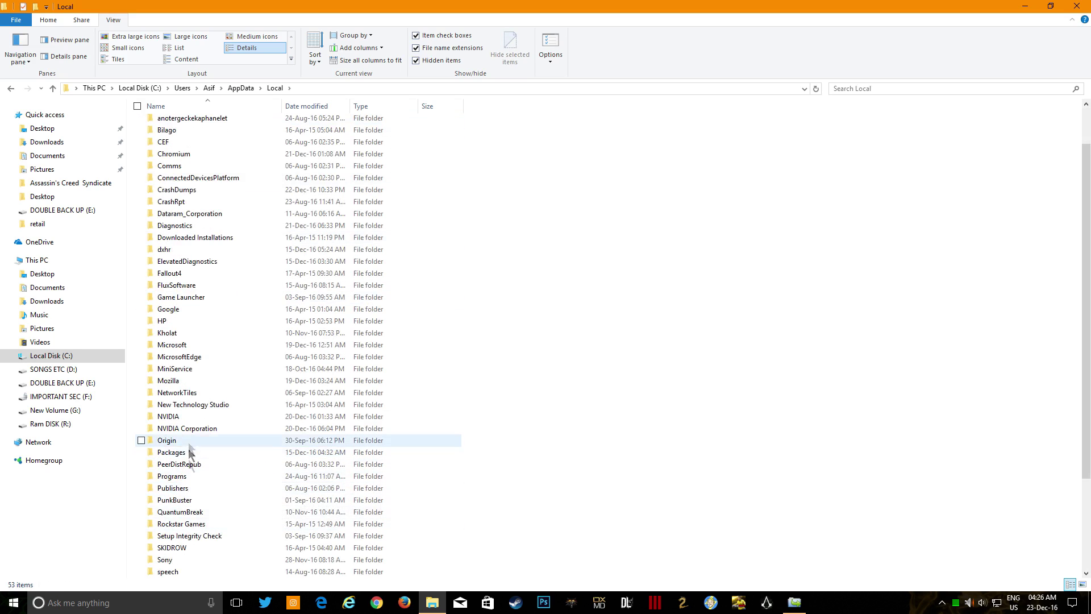
scroll(193, 560, down, 2)
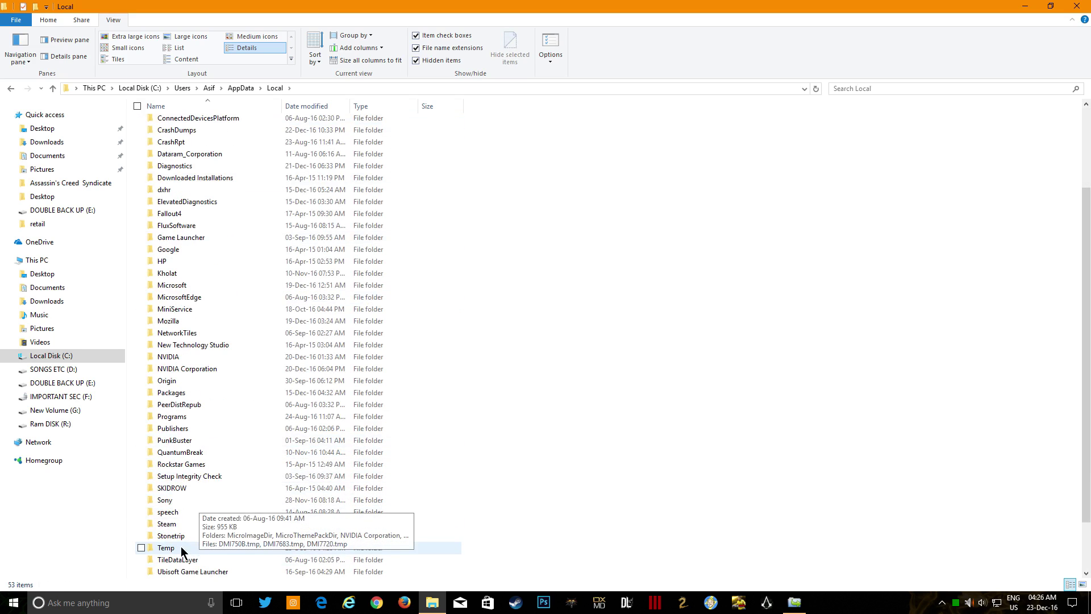
double_click(181, 554)
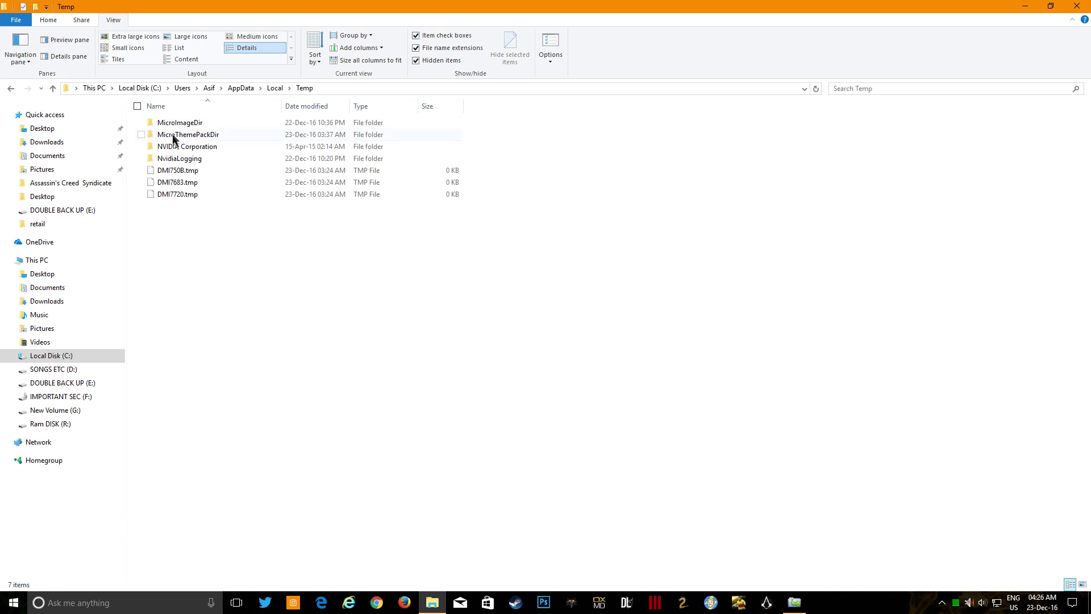
double_click(200, 149)
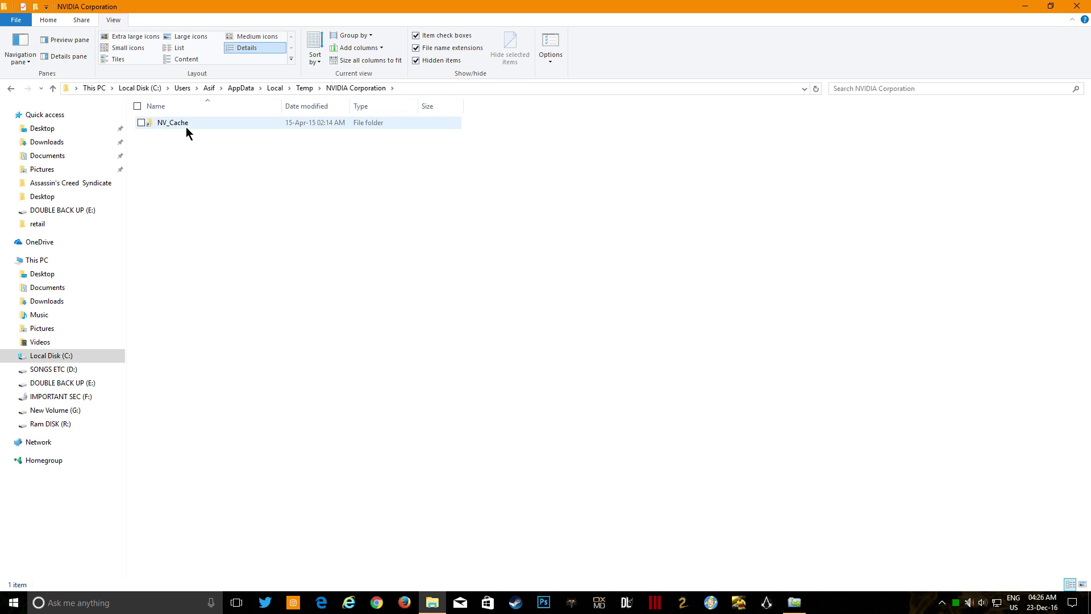
double_click(177, 123)
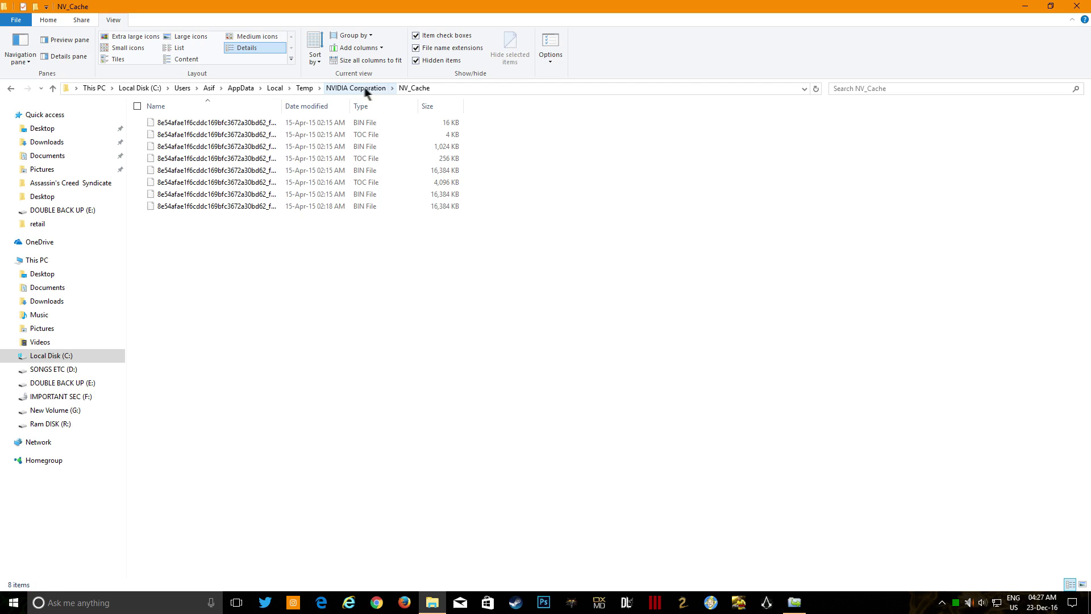
Delete all eight BIN/TOC cache files and reopen NV_Cache to confirm it is empty
drag(323, 263, 154, 75)
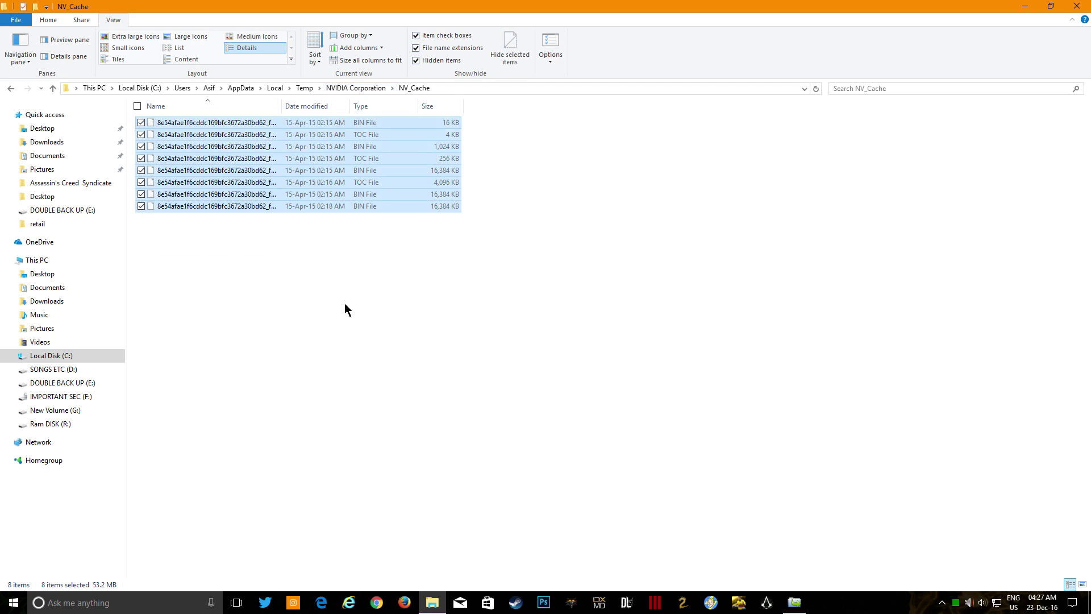
key(Delete)
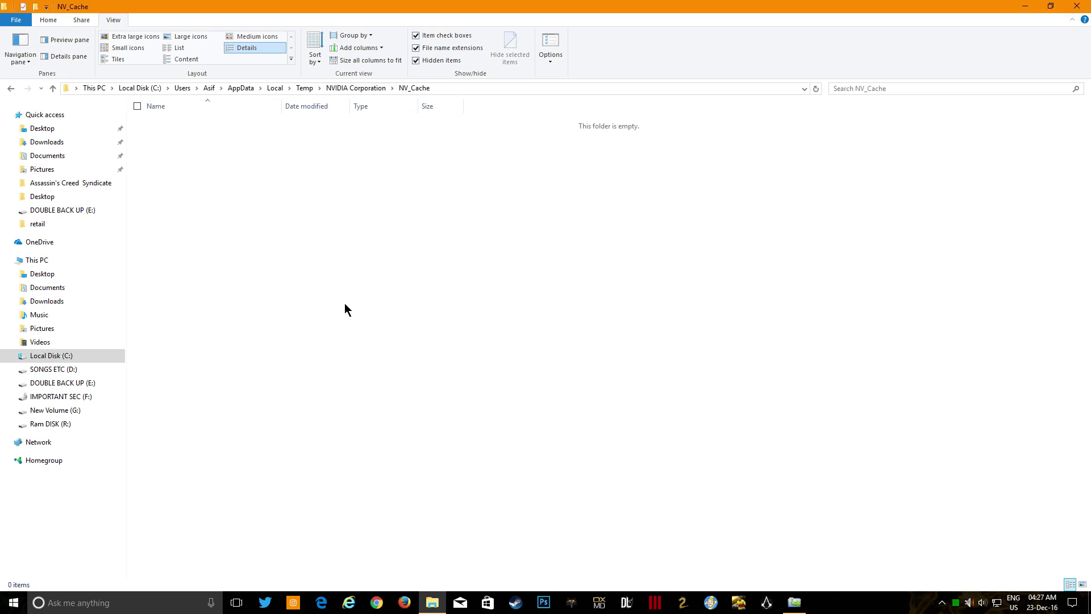
click(346, 88)
double_click(175, 122)
Copy the NV_Cache folder path, stop showing hidden items, and close File Explorer
click(465, 88)
key(ctrl+c)
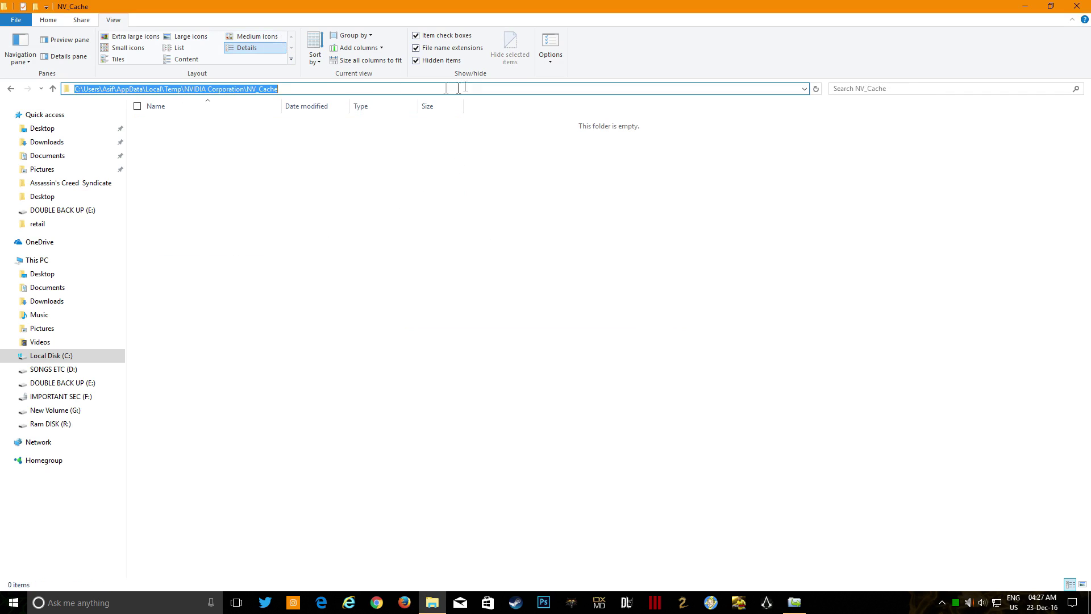
right_click(241, 93)
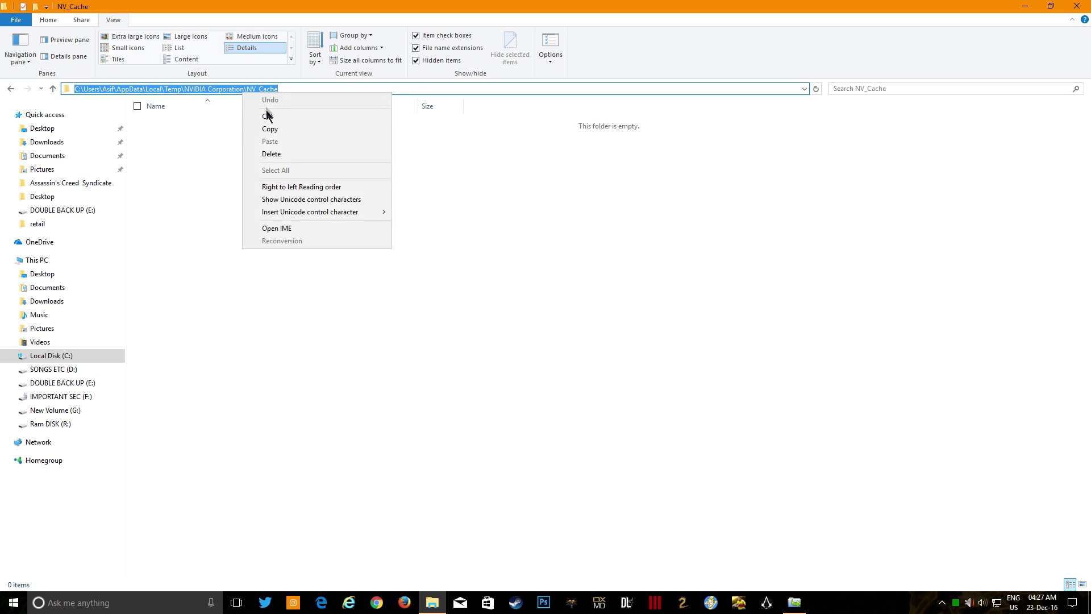
click(283, 129)
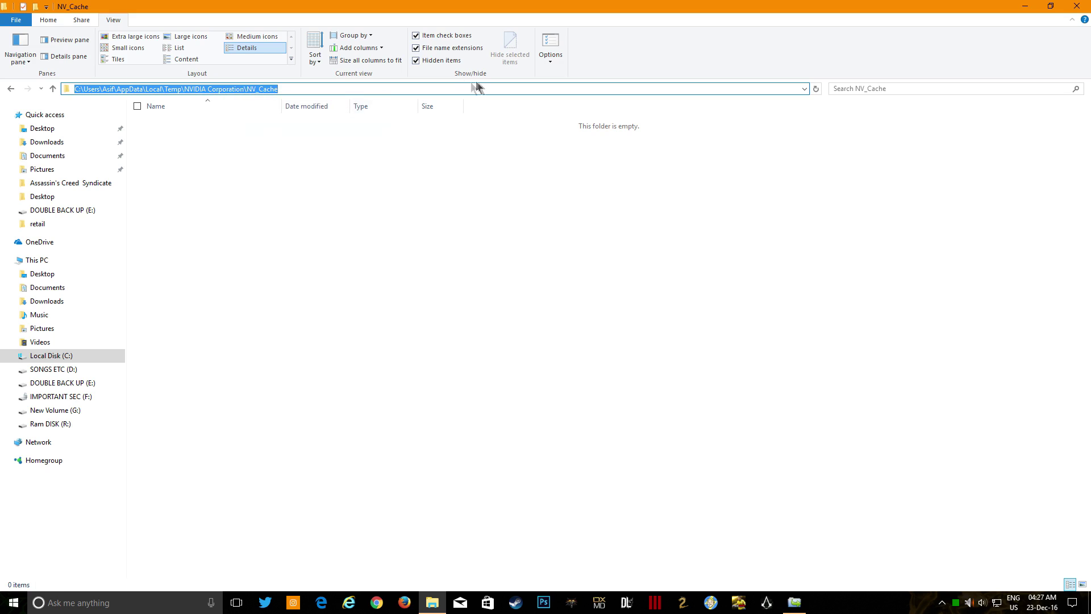
click(422, 63)
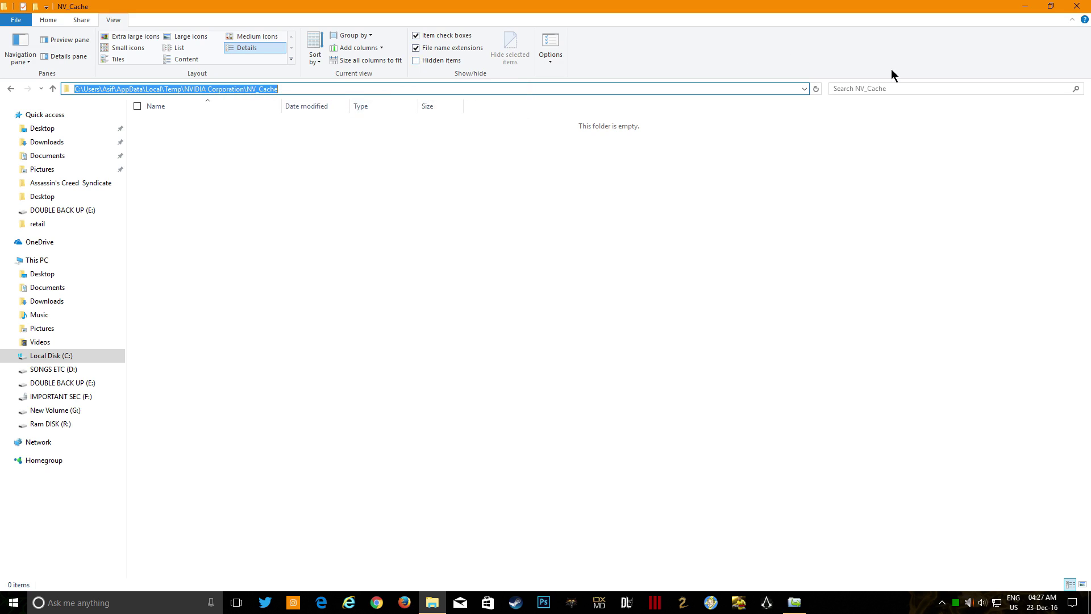
click(1077, 6)
Paste the copied NV_Cache path into Link Location and pick Ram DISK (R:)\NV_Cache as the target
right_click(513, 168)
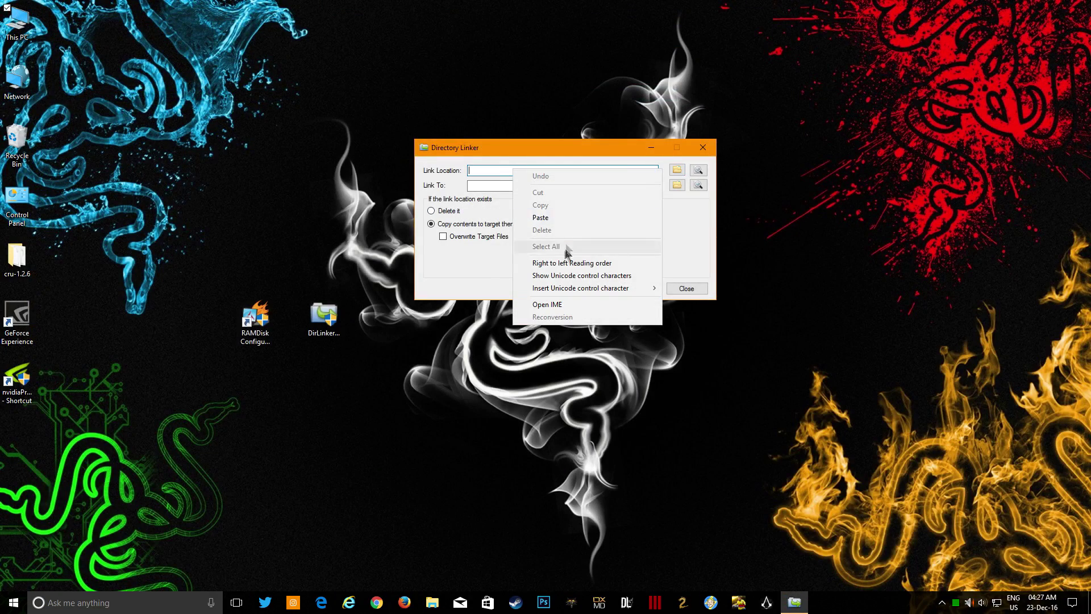
click(562, 217)
click(676, 185)
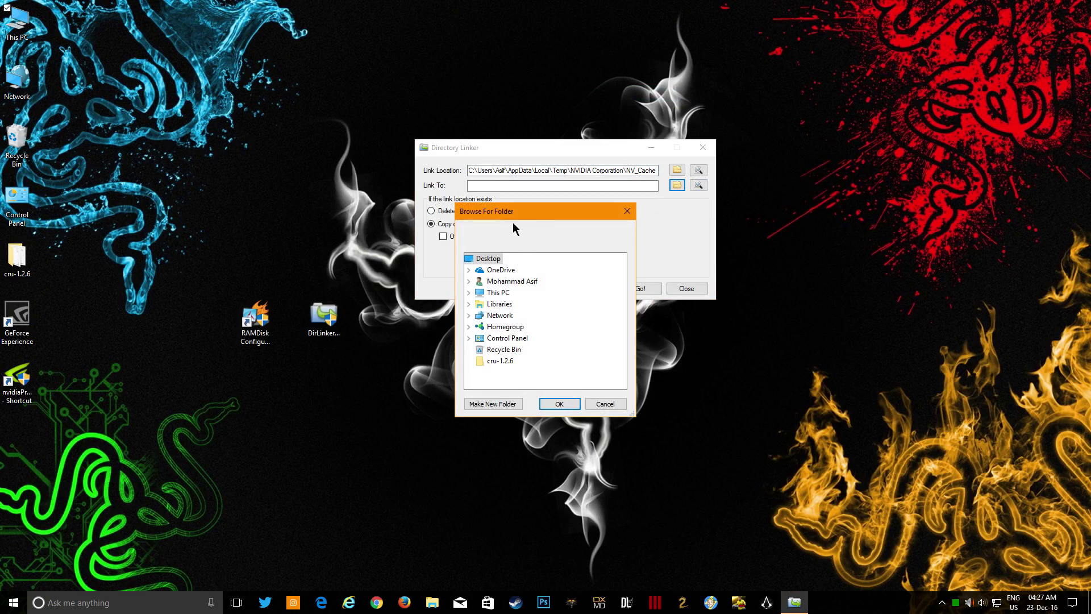
double_click(500, 293)
scroll(580, 349, down, 2)
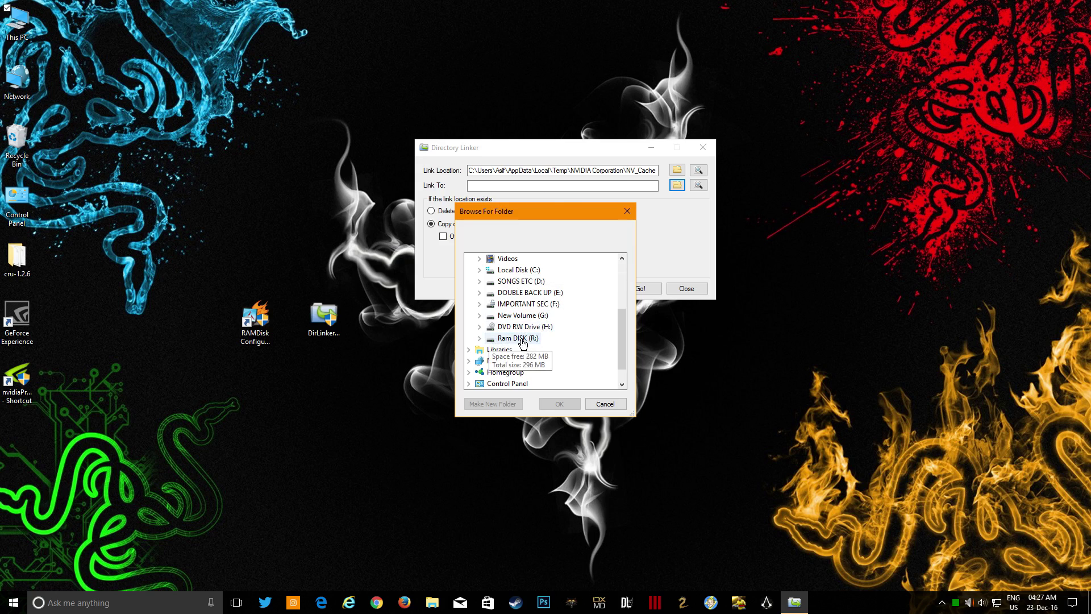
double_click(487, 338)
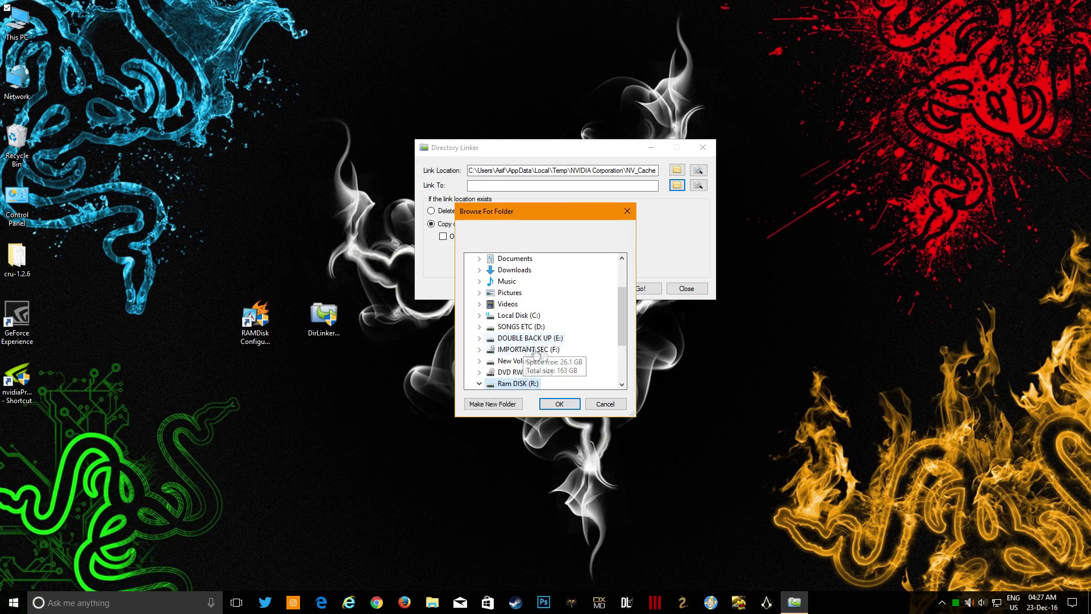
click(527, 341)
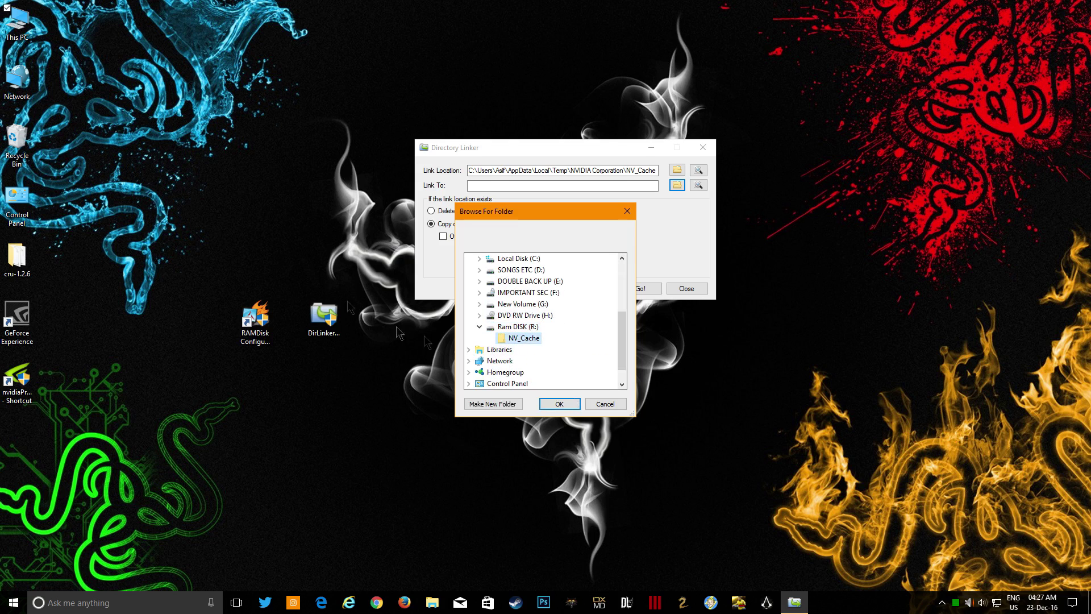
Check R:\NV_Cache in File Explorer, then confirm R:\NV_Cache as the Link To folder
double_click(17, 21)
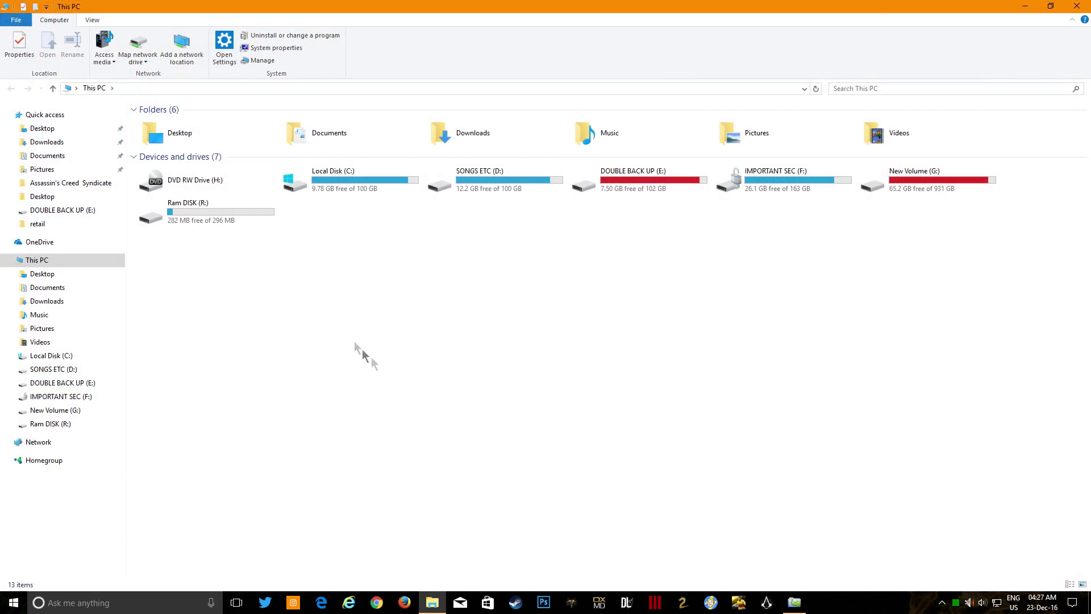
double_click(198, 223)
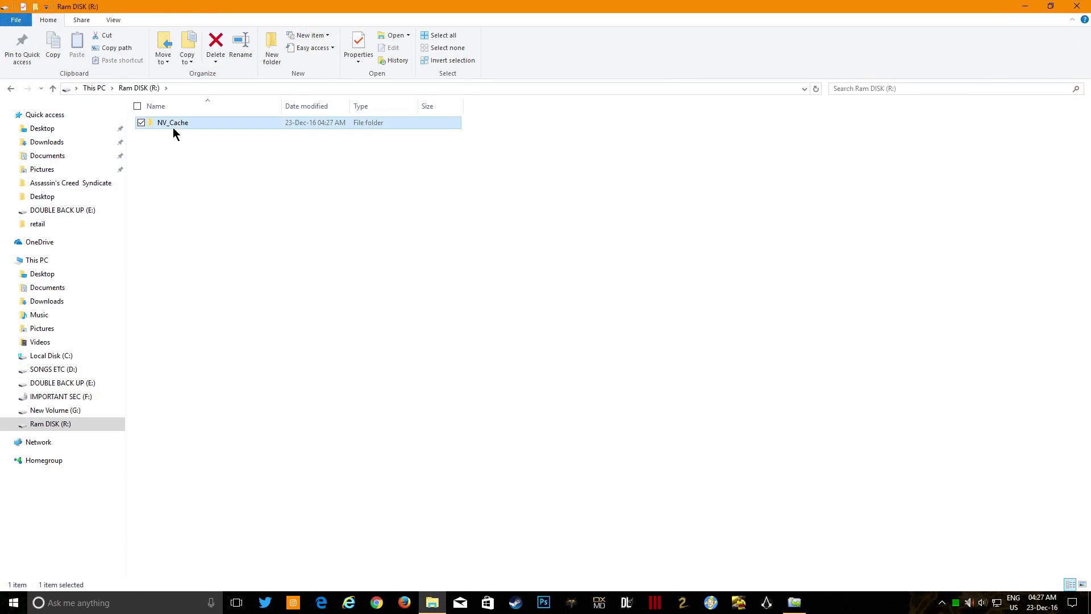
double_click(173, 128)
click(1076, 7)
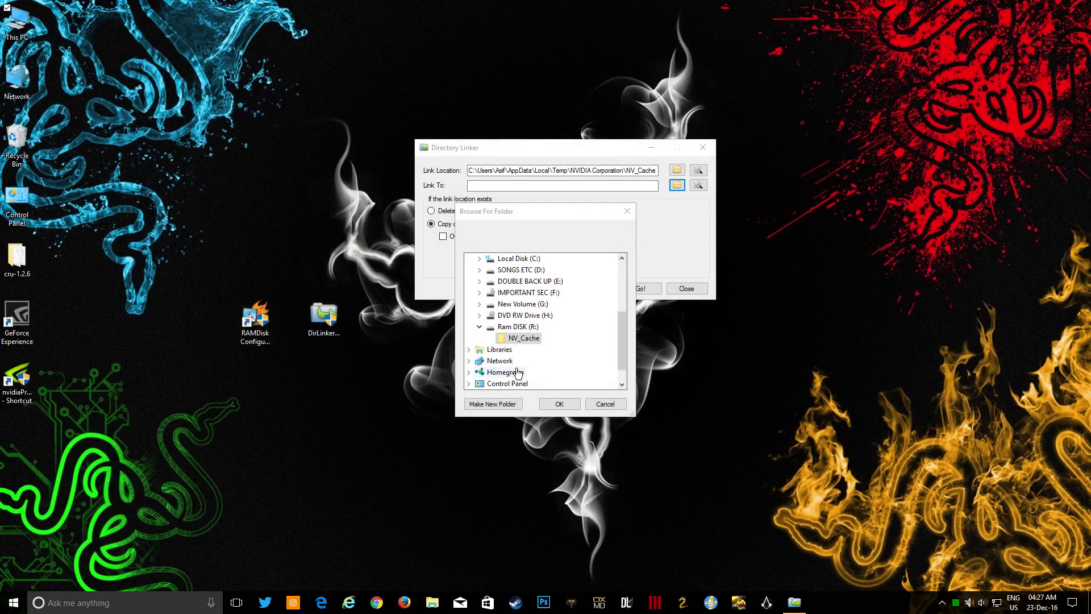
click(526, 339)
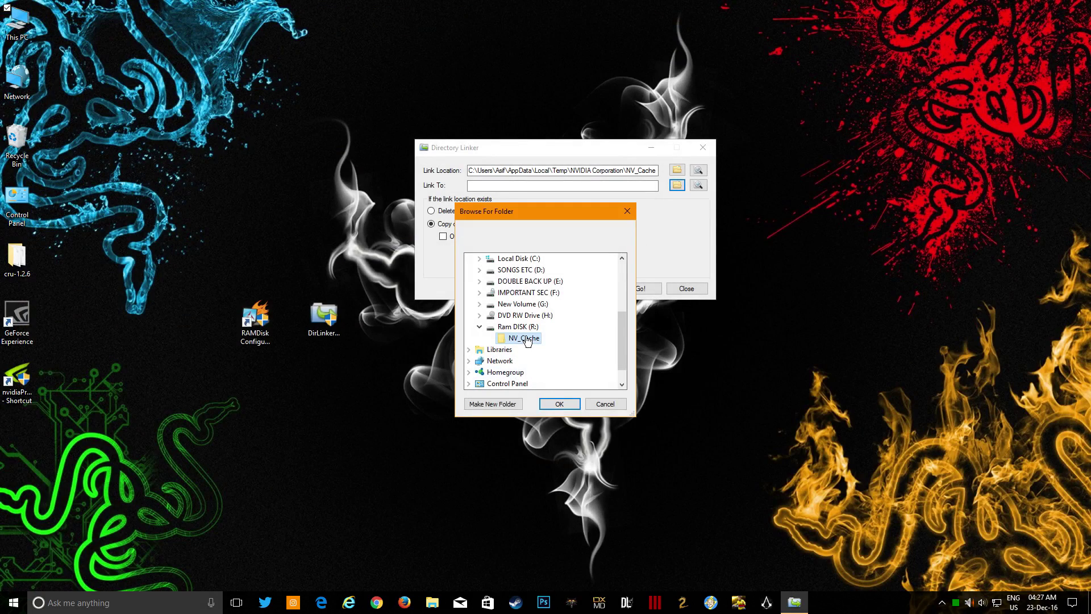
click(573, 403)
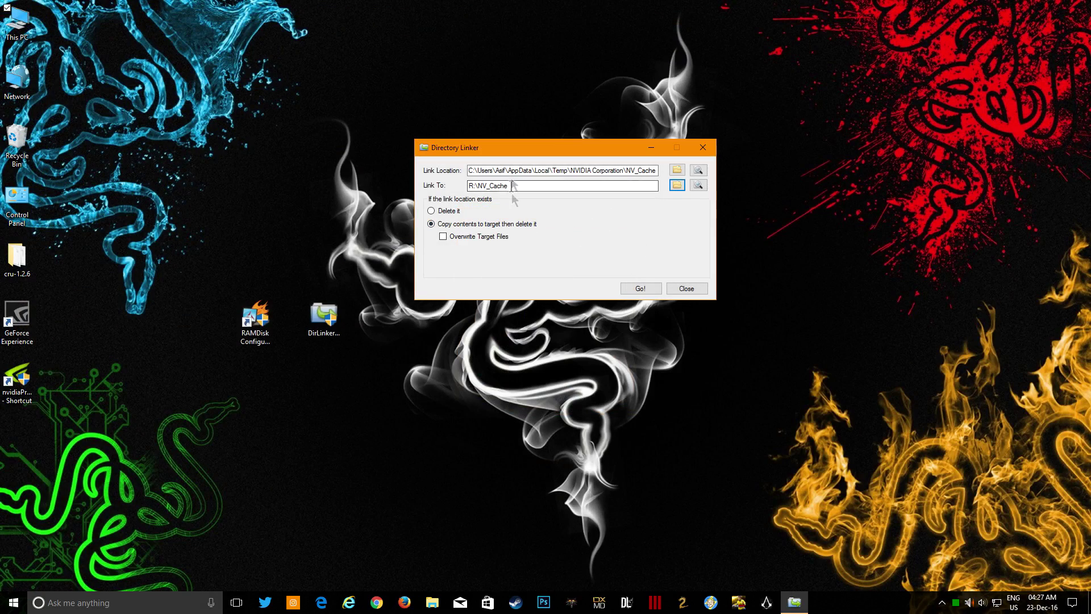
Create the symbolic link from the C: NV_Cache folder to R:\NV_Cache and close Directory Linker
click(641, 288)
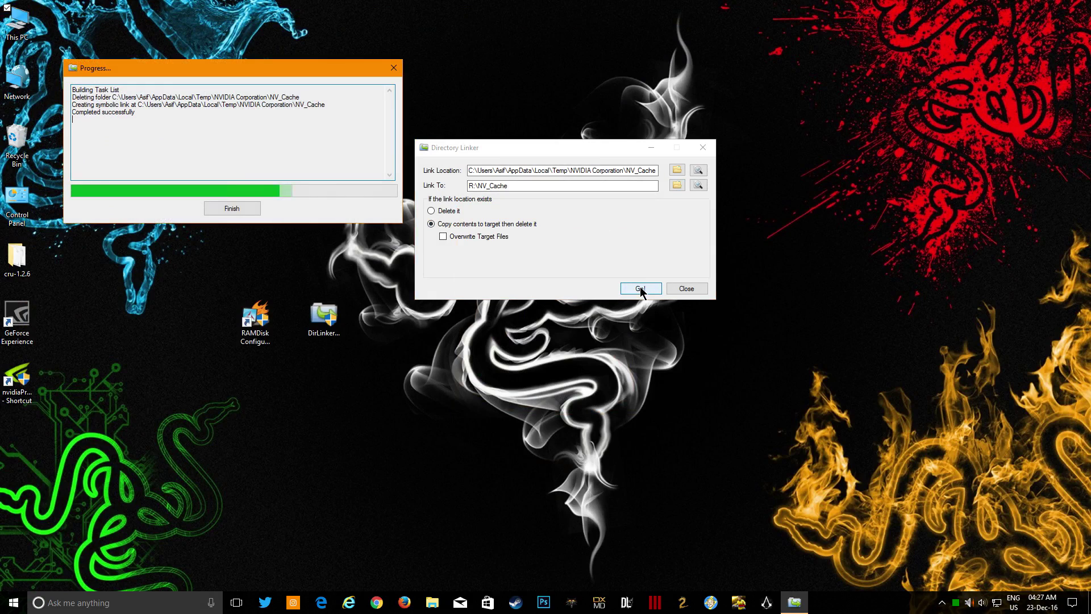
click(217, 210)
click(702, 291)
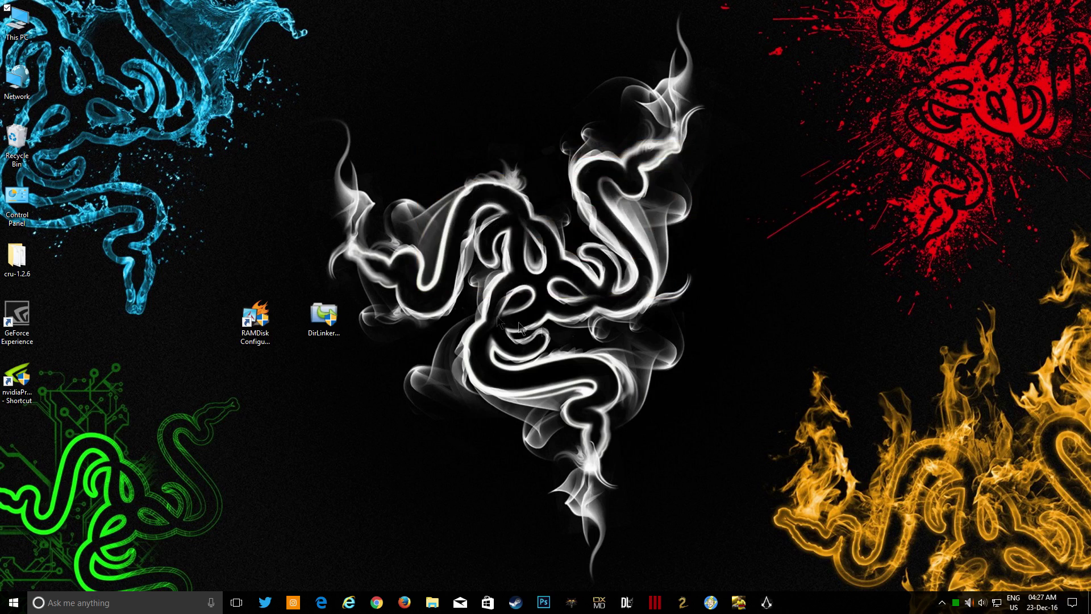
Verify the linked R:\NV_Cache folder in File Explorer, then close the window
double_click(17, 22)
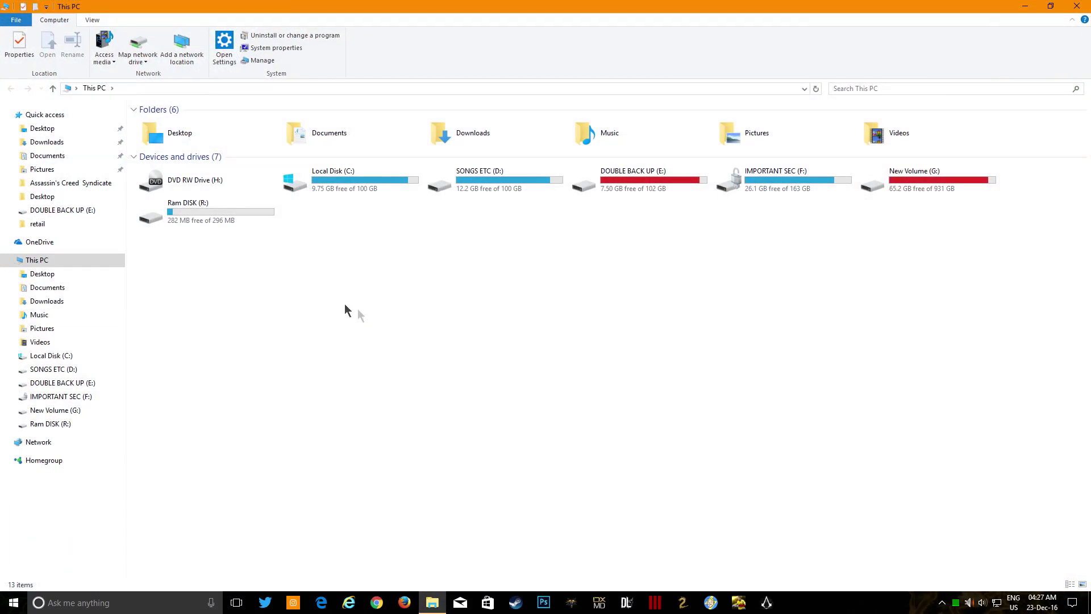
double_click(216, 220)
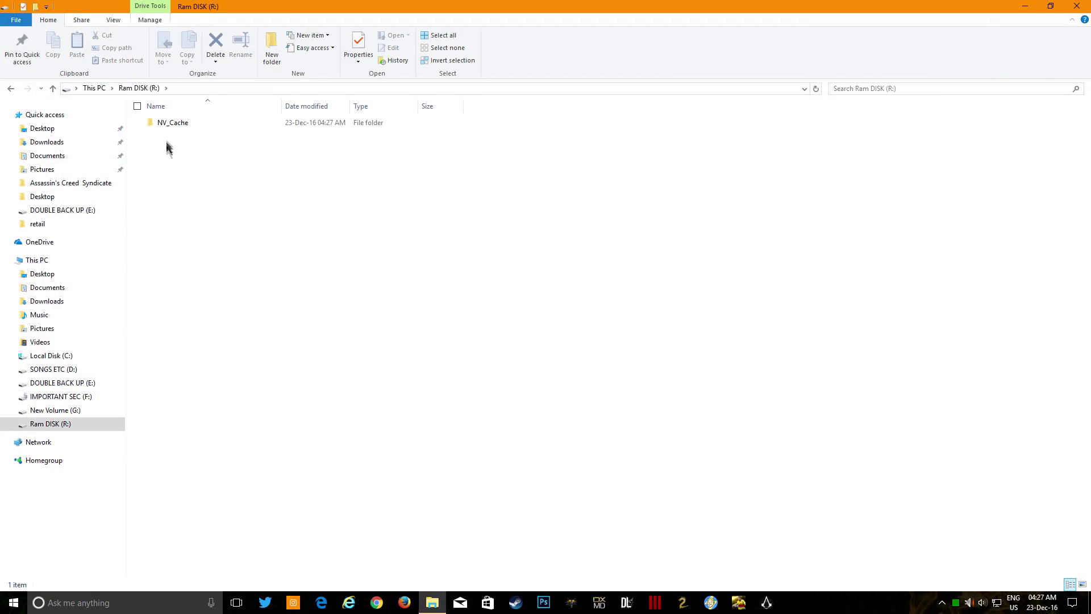
double_click(166, 123)
drag(291, 158, 392, 261)
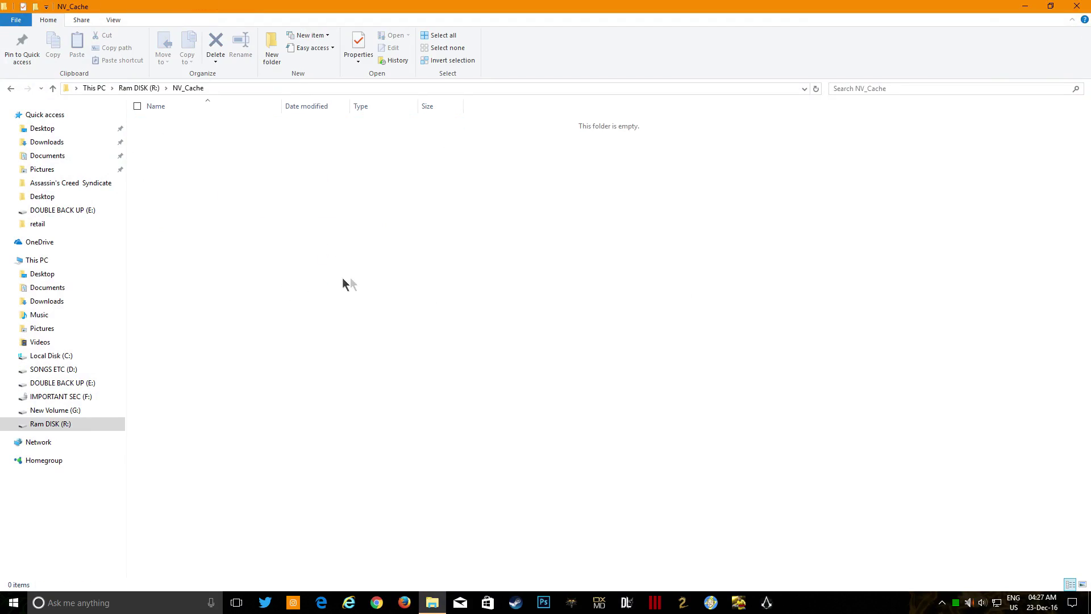
click(1076, 7)
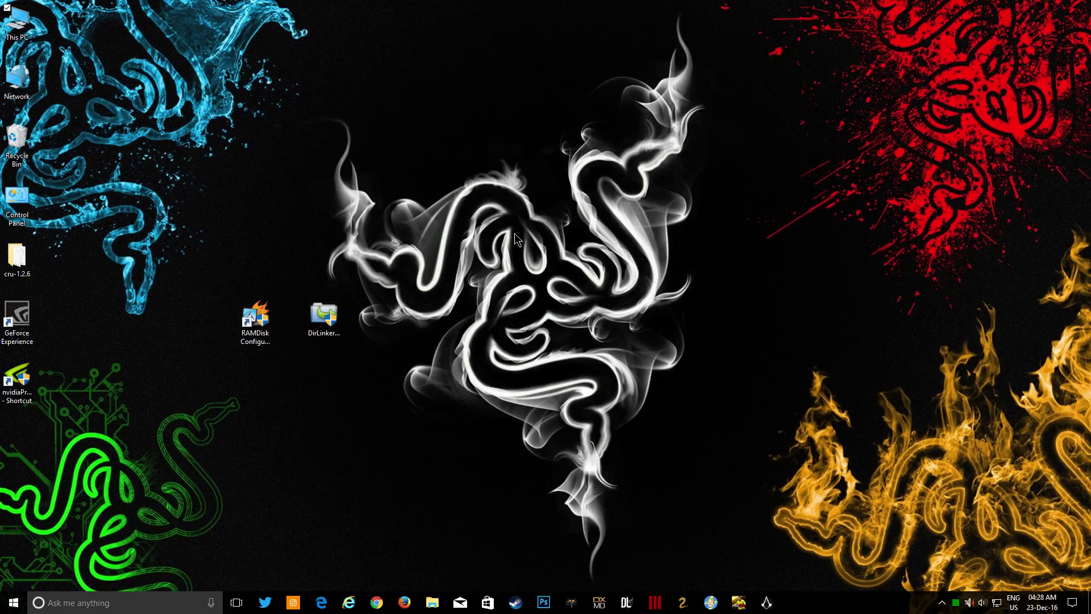